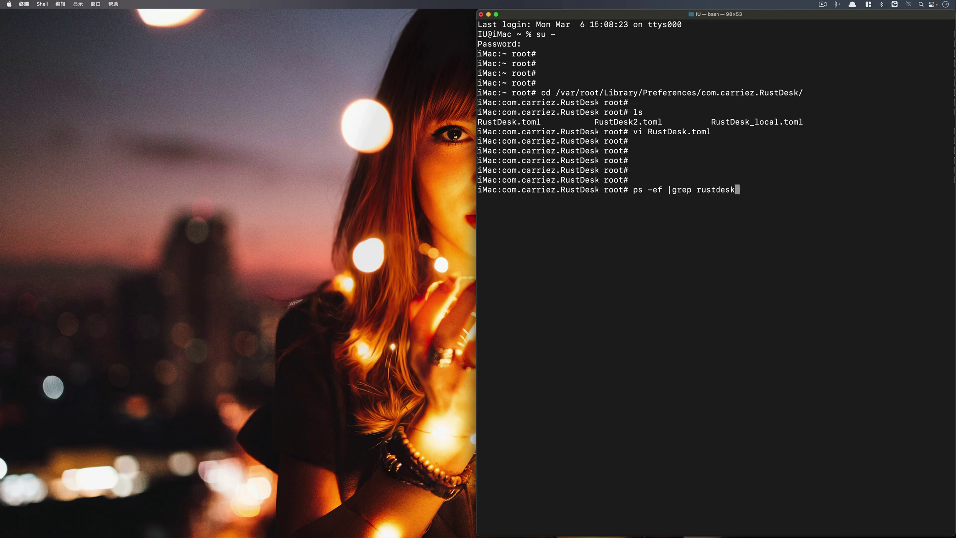
- List the running RustDesk processes with ps -ef |grep rustdesk and highlight the --service process entry
key("Return")
key("Return")
key("Return")
key("Return")
key("Return")
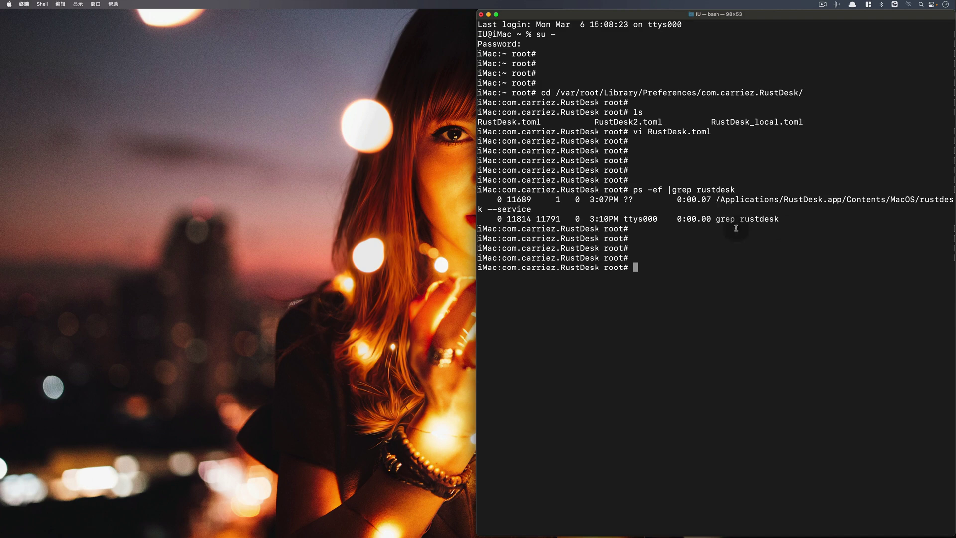
left_click_drag(530, 210, 477, 201)
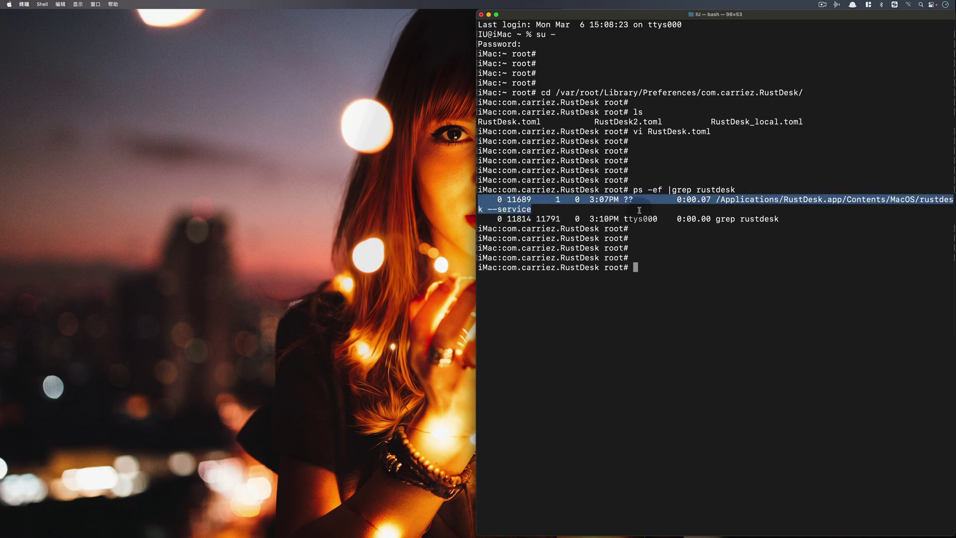
left_click(658, 210)
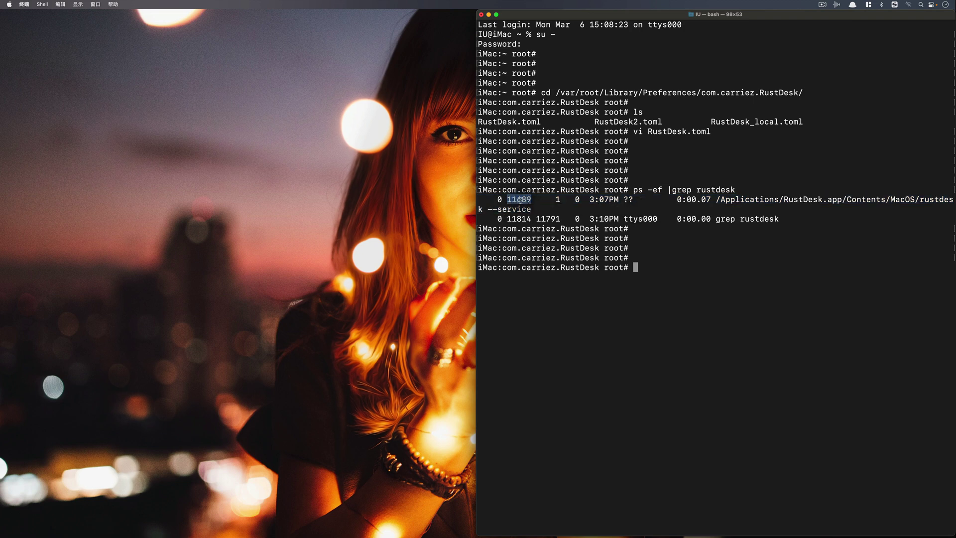
- Force-stop the RustDesk service process with kill -9 11689
left_click(519, 200)
left_click(854, 261)
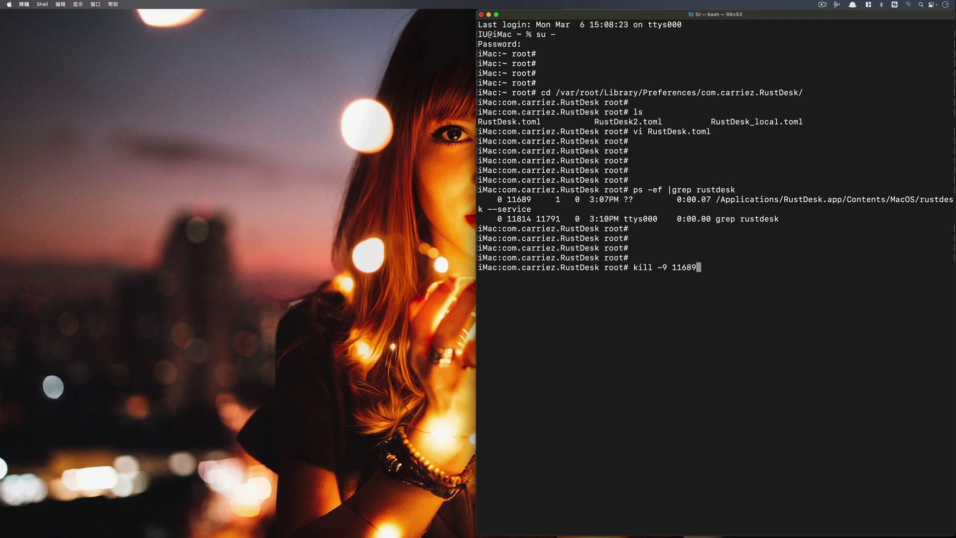
key("Return")
key("Return")
key("Return")
key("Up")
key("Down")
- Launch RustDesk on the Mac, move its window into view and check the ID of this desktop
key("alt+space")
type("ru")
key("Return")
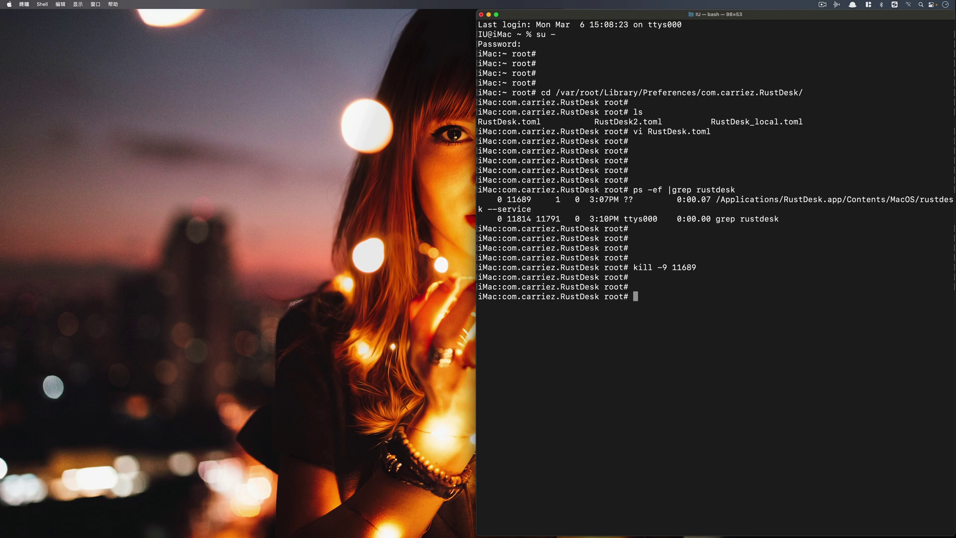
left_click_drag(93, 16, 250, 99)
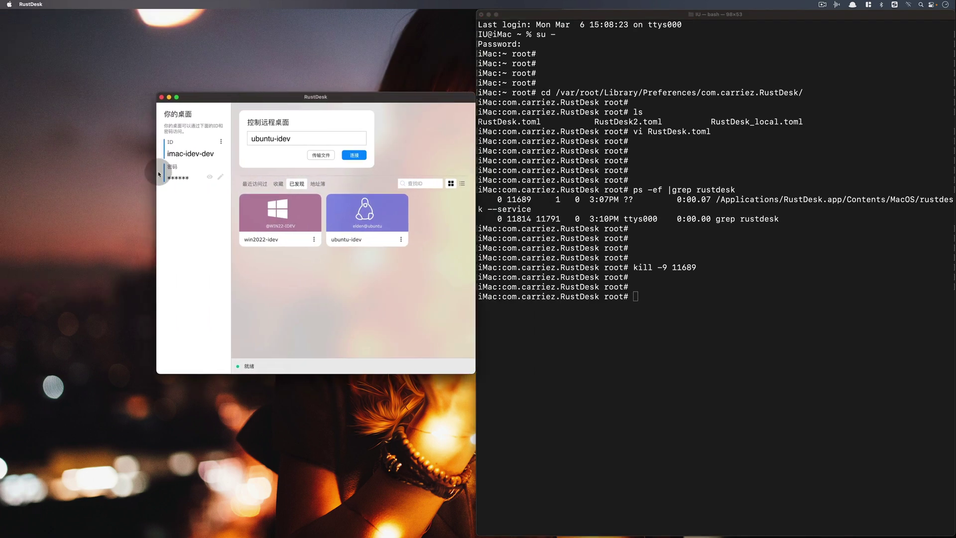
left_click_drag(218, 154, 178, 157)
left_click(178, 156)
left_click_drag(410, 97, 360, 79)
- Exit the root shell and the user shell, and close the terminal window
left_click(785, 210)
key("Return")
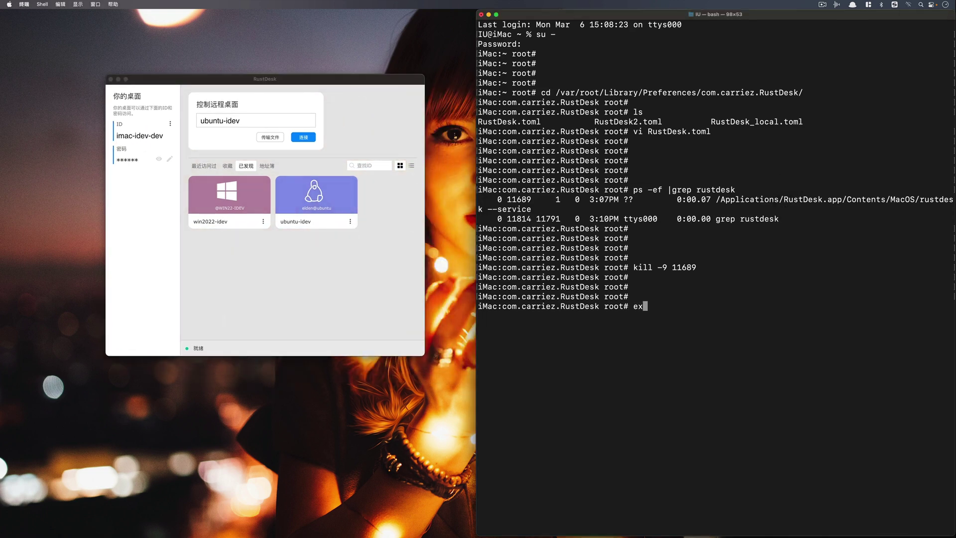
type("exit")
key("Return")
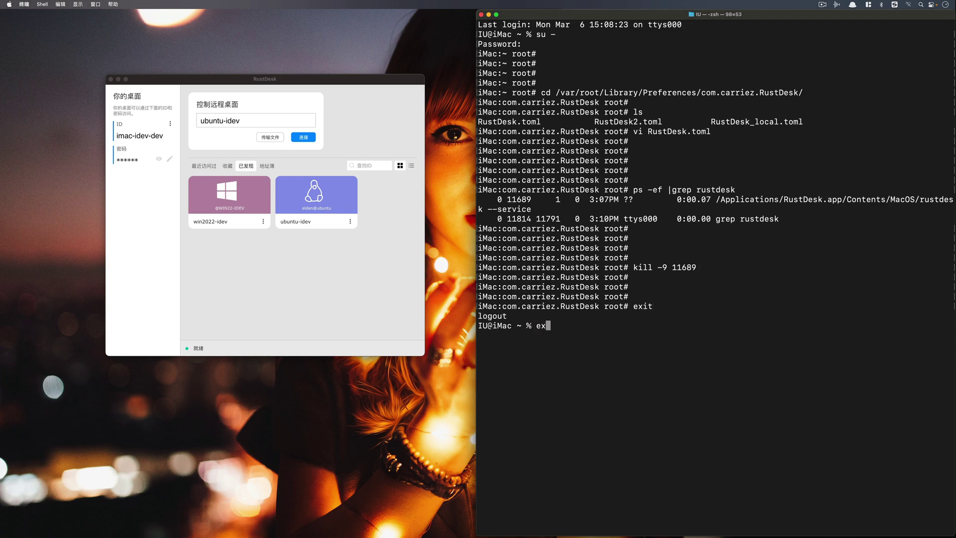
type("exit")
key("Return")
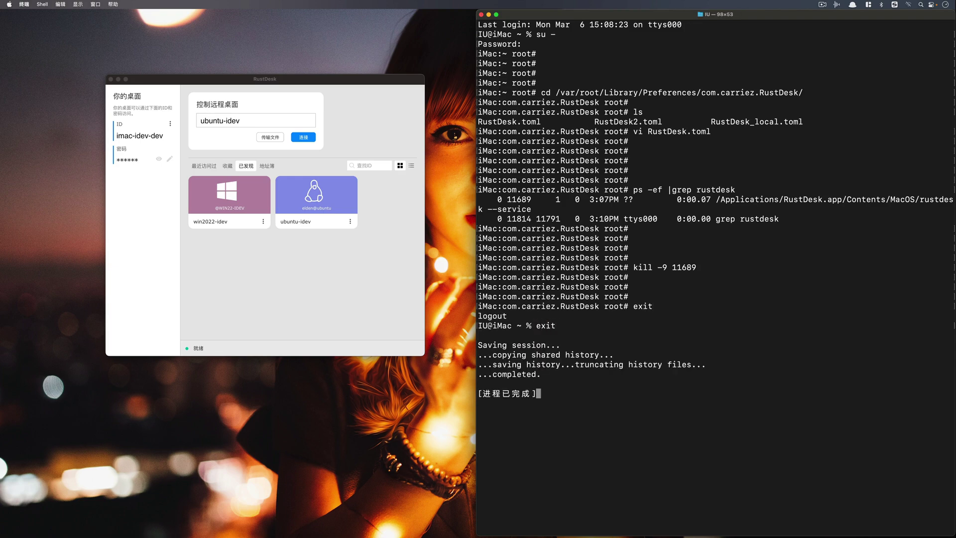
left_click(481, 14)
double_click(327, 81)
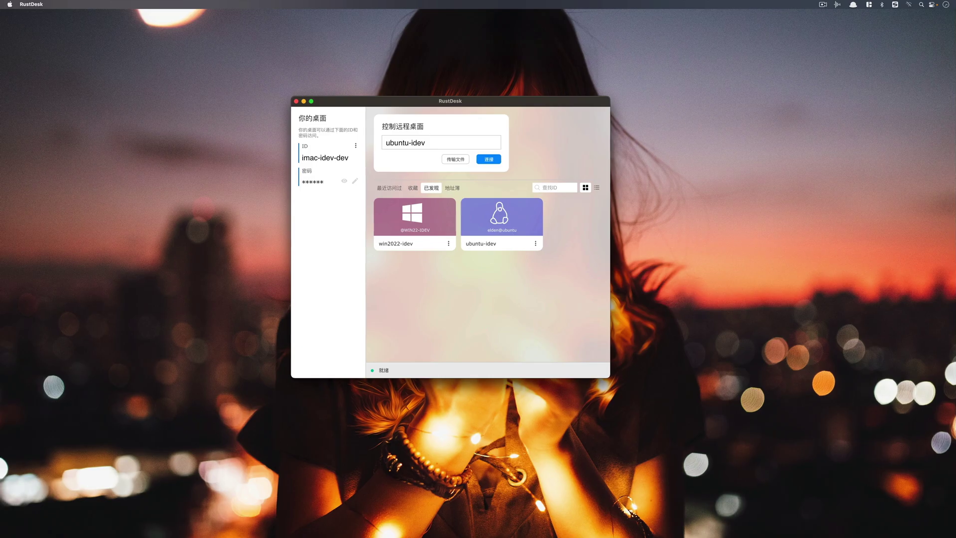
- Switch to a remote desktop session on the Windows machine and highlight the ID in its RustDesk window
key("alt+space")
type("w")
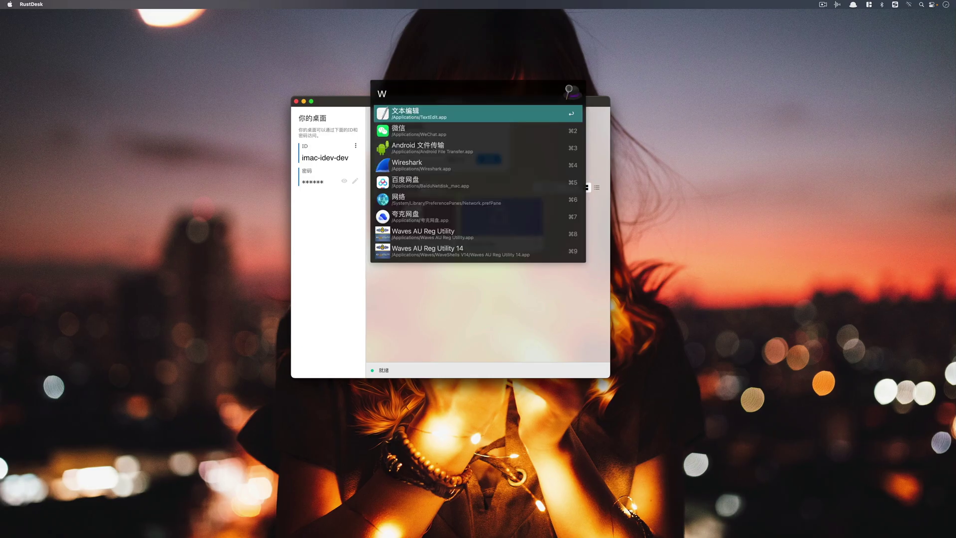
key("BackSpace")
type("rd")
key("Return")
double_click(797, 194)
left_click(563, 297)
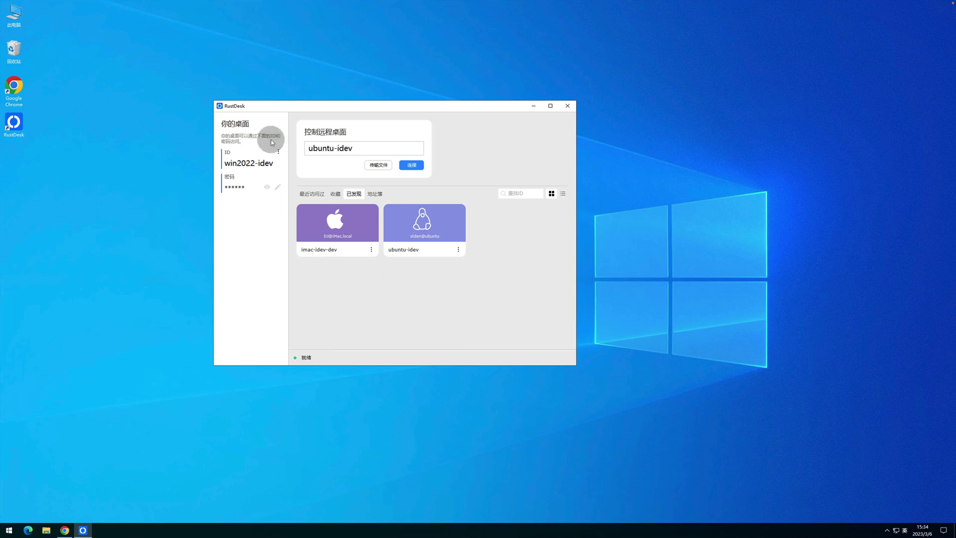
left_click_drag(226, 163, 280, 160)
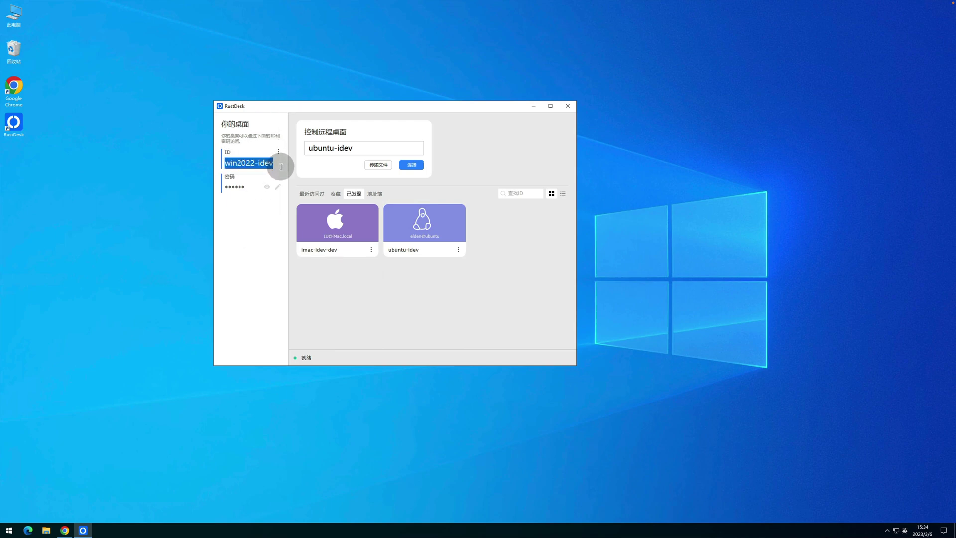
left_click(265, 210)
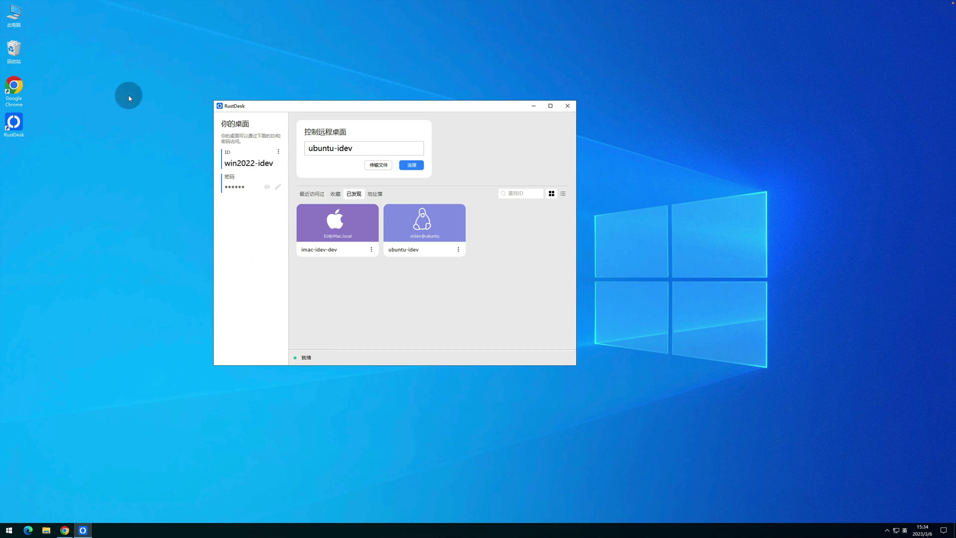
- Open the folder C:\Windows\ServiceProfiles\LocalService in File Explorer
double_click(18, 23)
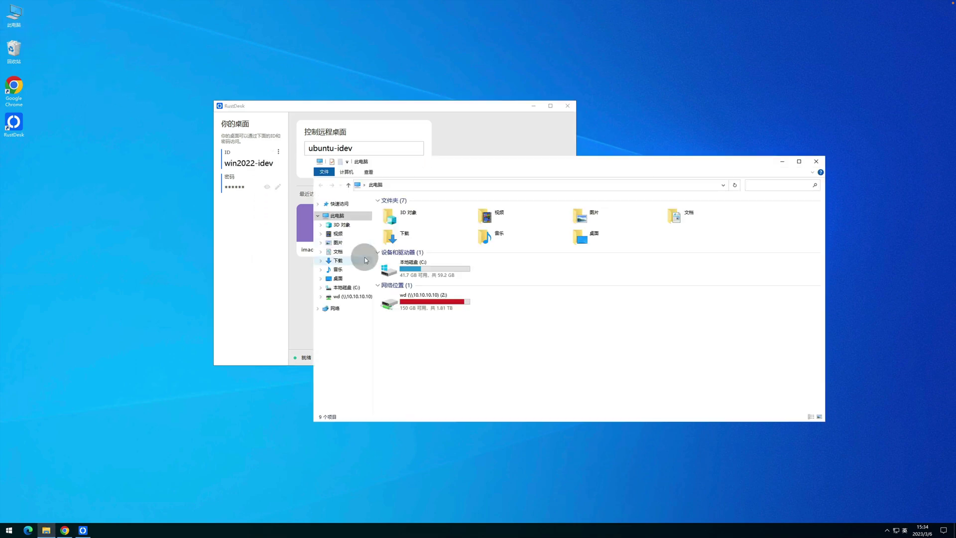
double_click(424, 274)
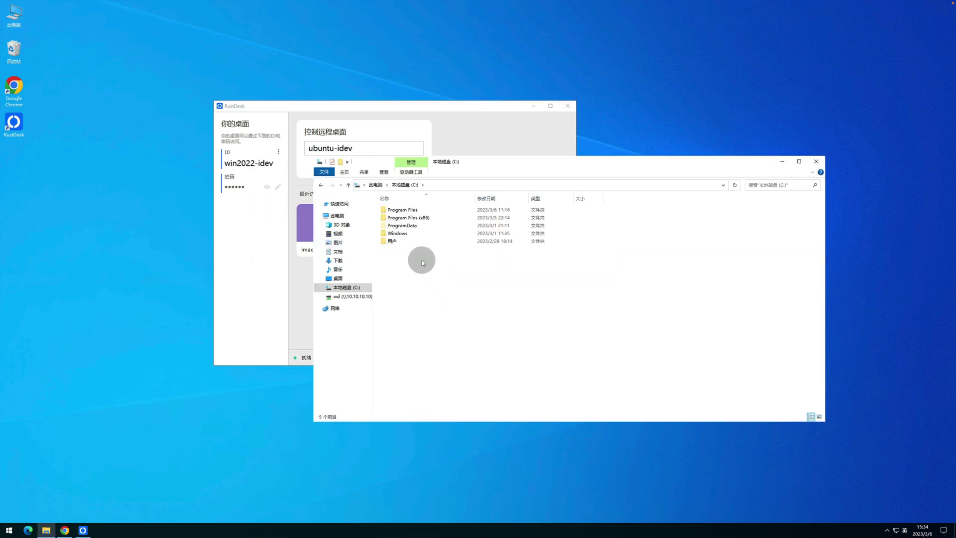
double_click(396, 233)
left_click(403, 243)
scroll(403, 244, "down", 15)
double_click(402, 237)
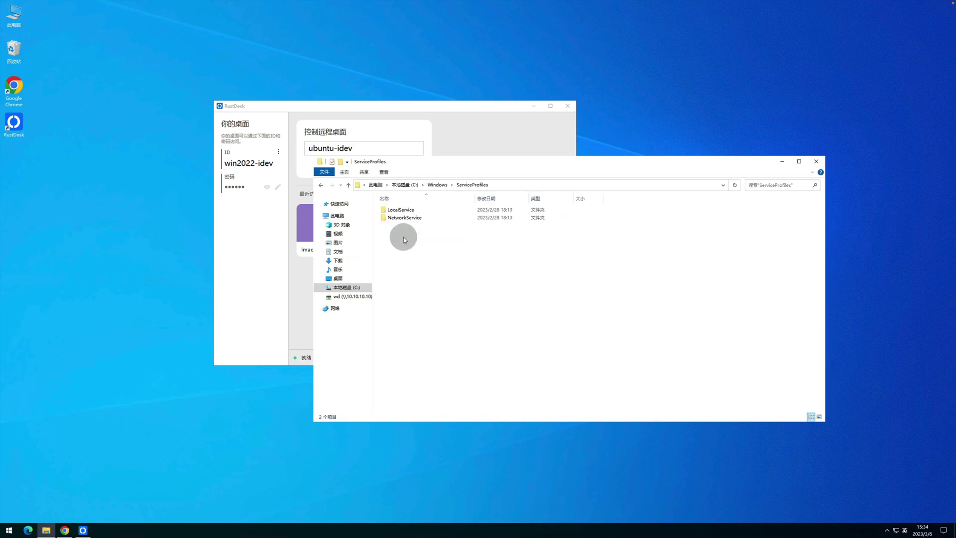
double_click(398, 210)
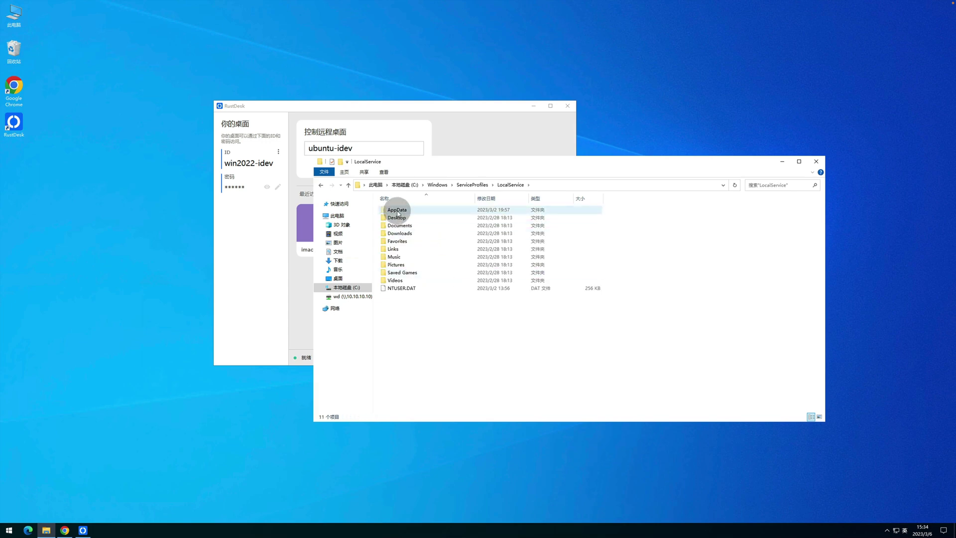
- Check that hidden items are shown and open the subfolder AppData\Roaming\RustDesk\config
left_click(384, 173)
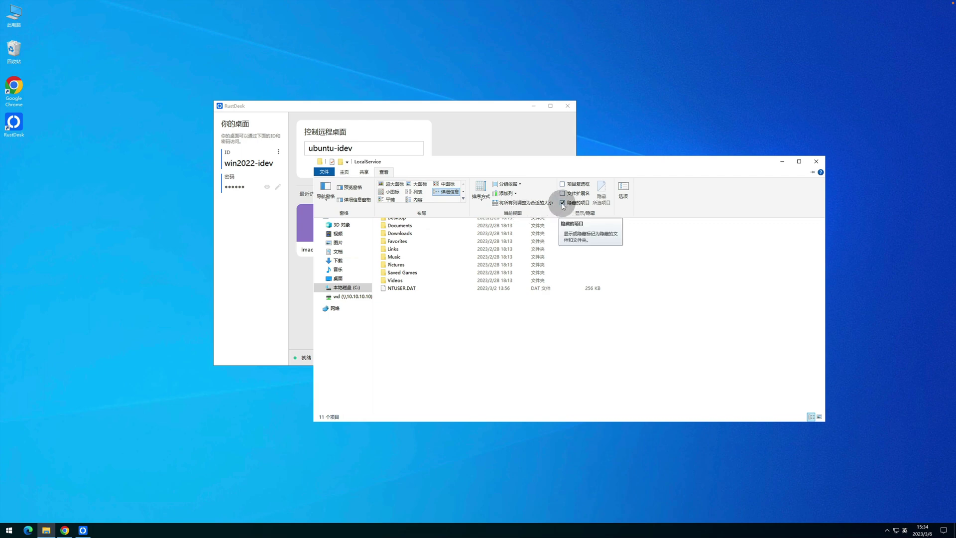
left_click(426, 271)
double_click(391, 211)
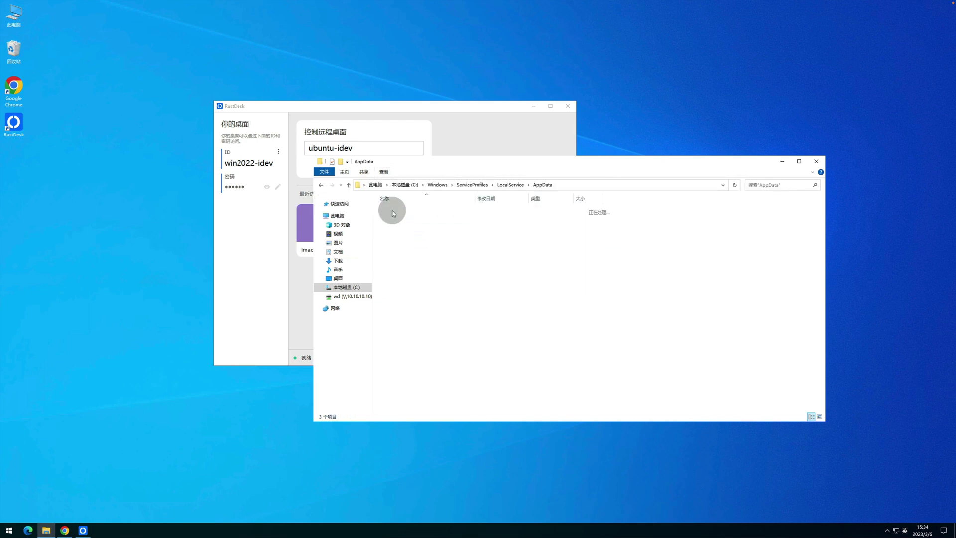
left_click(394, 226)
double_click(394, 227)
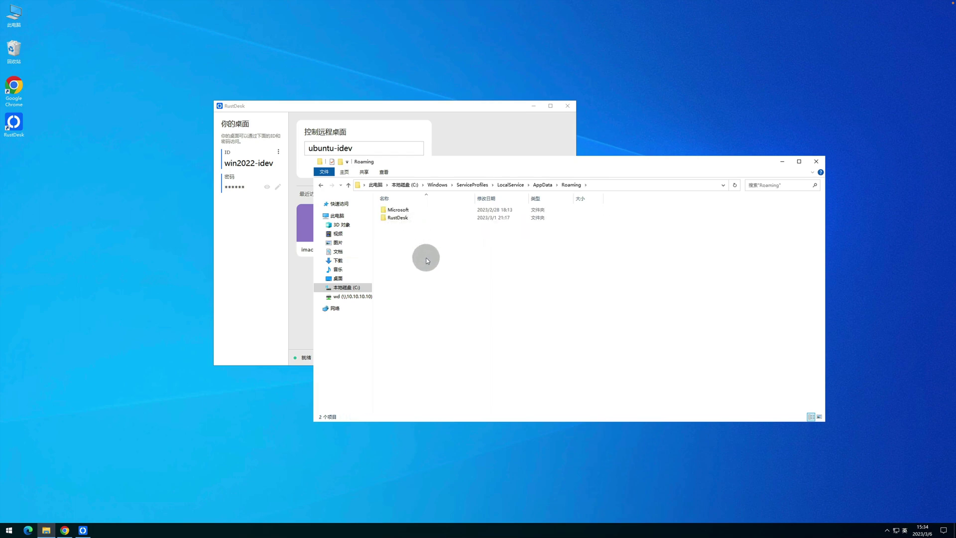
double_click(398, 219)
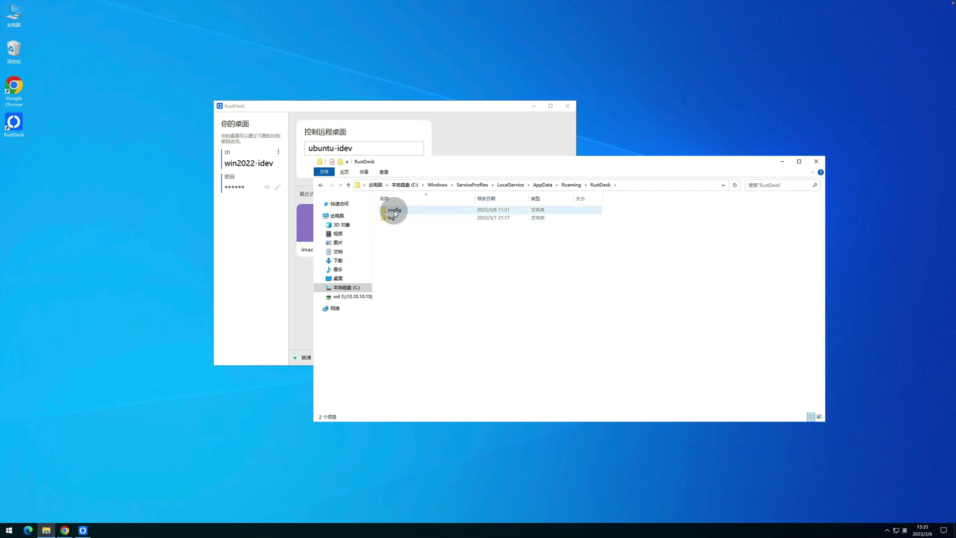
double_click(394, 211)
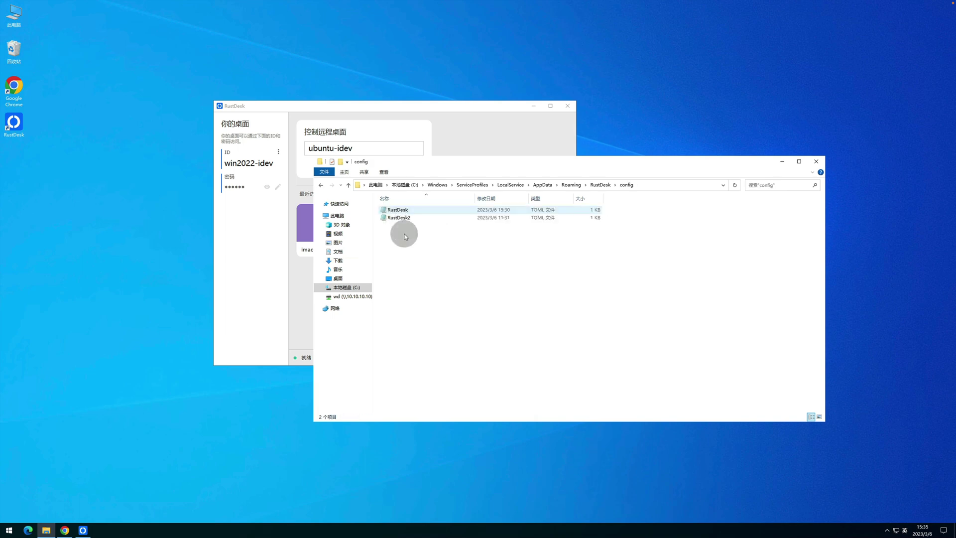
- Open the RustDesk TOML file in Notepad and highlight its id line
left_click(400, 212)
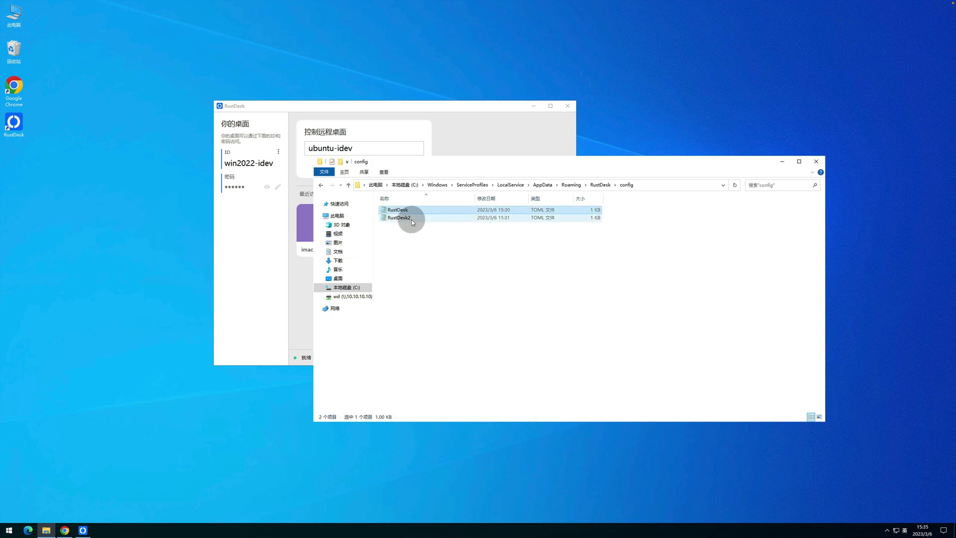
double_click(398, 212)
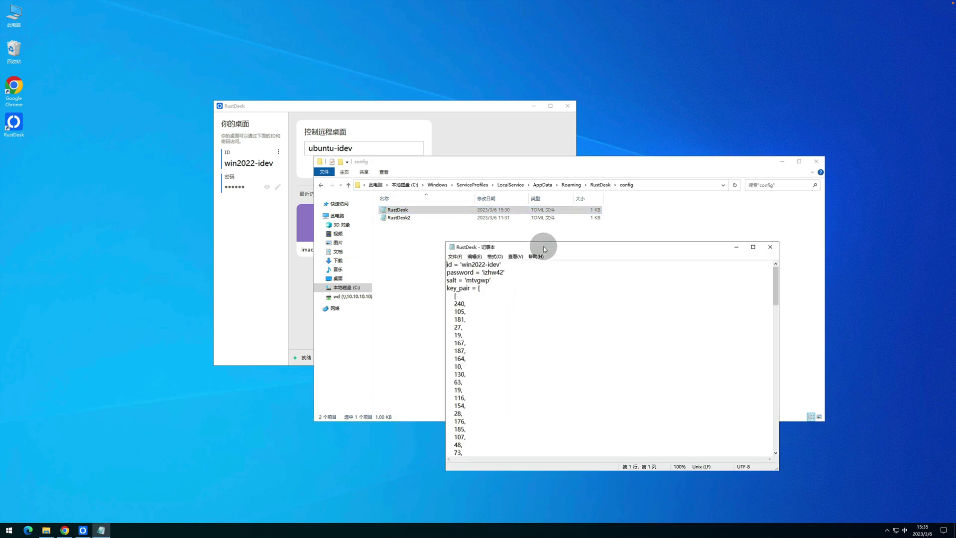
left_click_drag(548, 246, 572, 205)
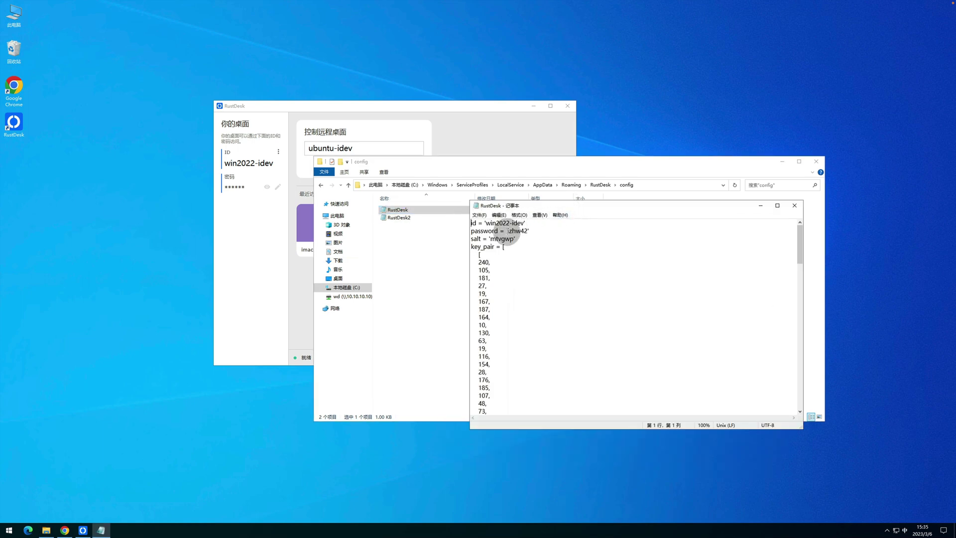
left_click_drag(523, 222, 470, 223)
left_click(504, 239)
- Set the id to 'win2022-idev-dev', save and close the file, and minimize the config folder window
left_click(524, 222)
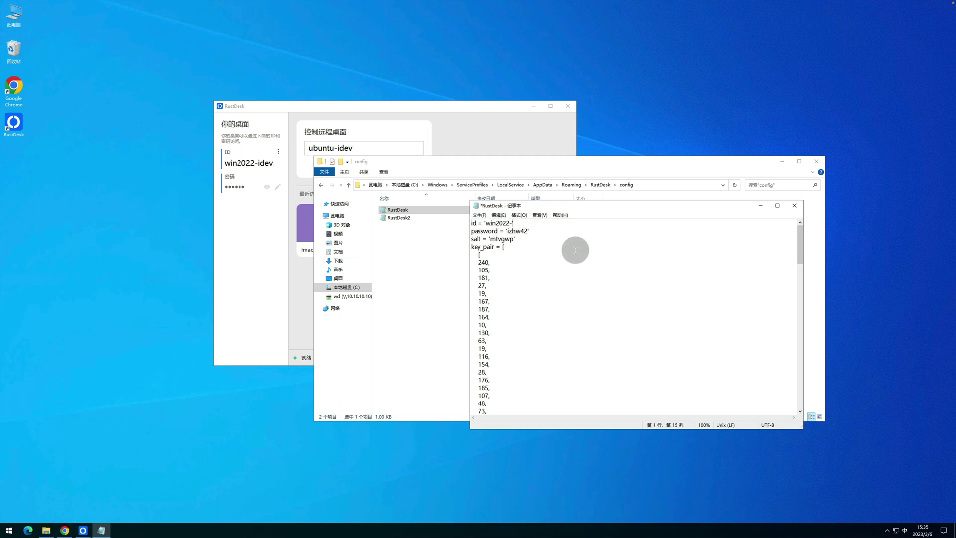
type("idev")
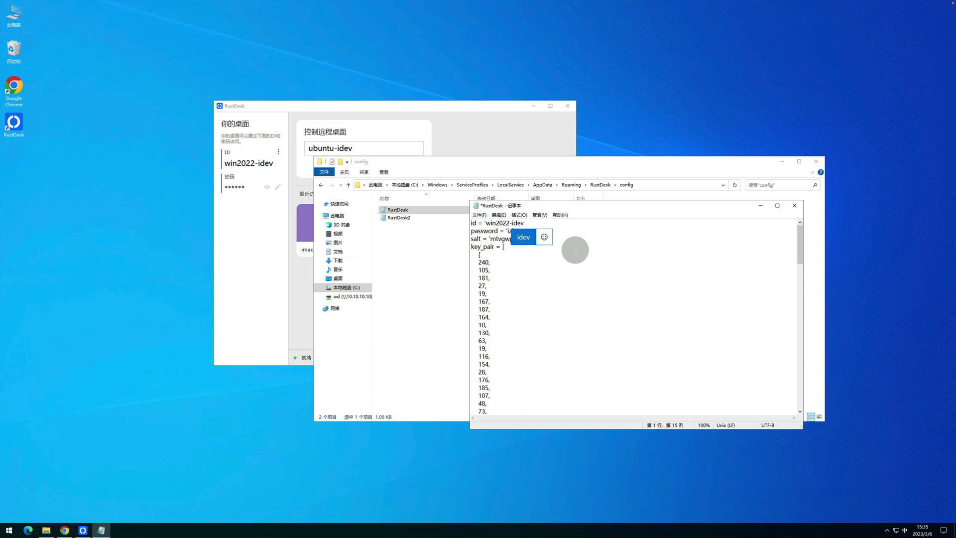
key("shift")
type("-dev")
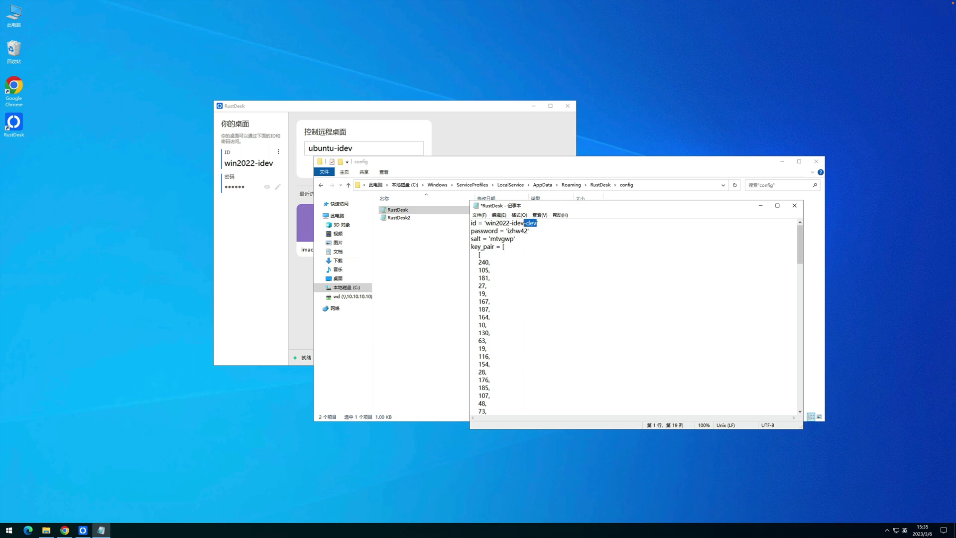
key("ctrl+s")
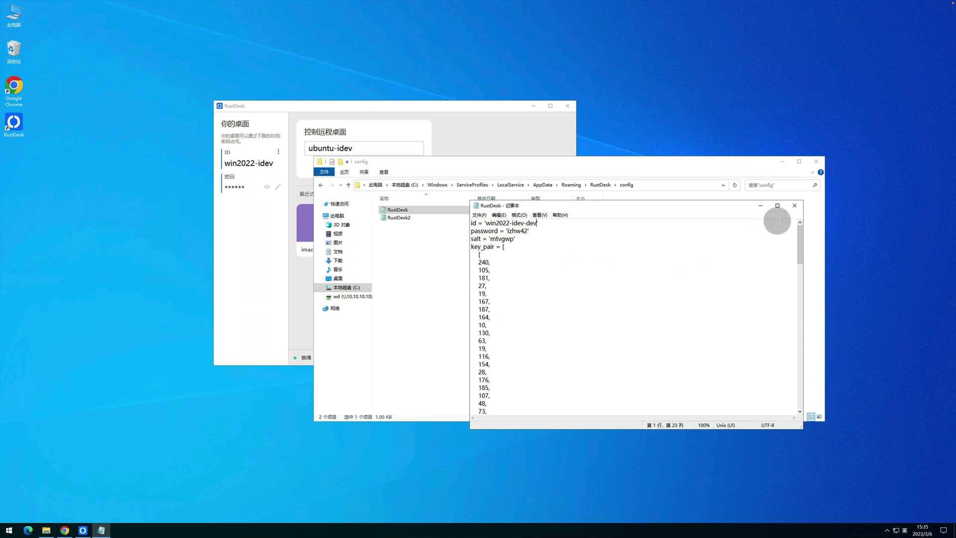
left_click(794, 205)
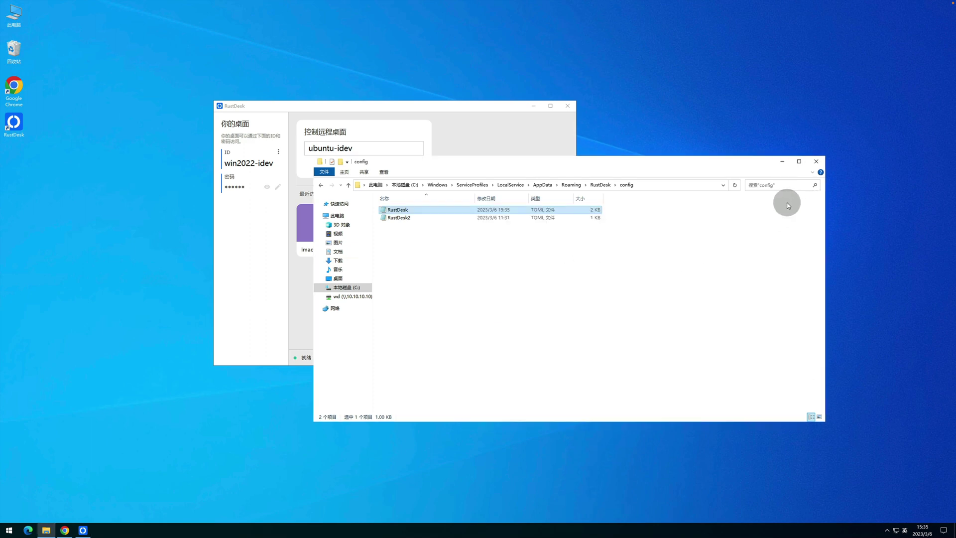
left_click(784, 162)
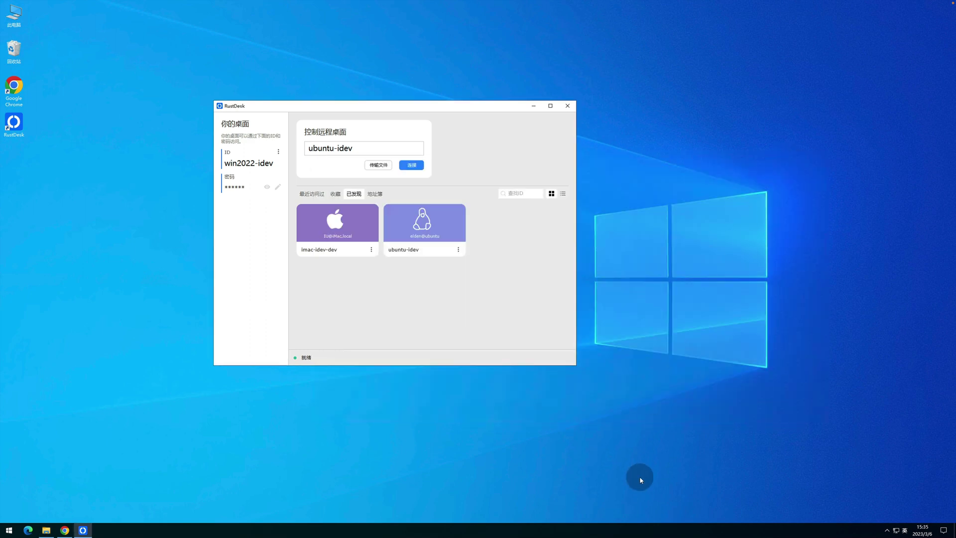
- Open Task Manager and display its list of services
right_click(632, 529)
left_click(658, 494)
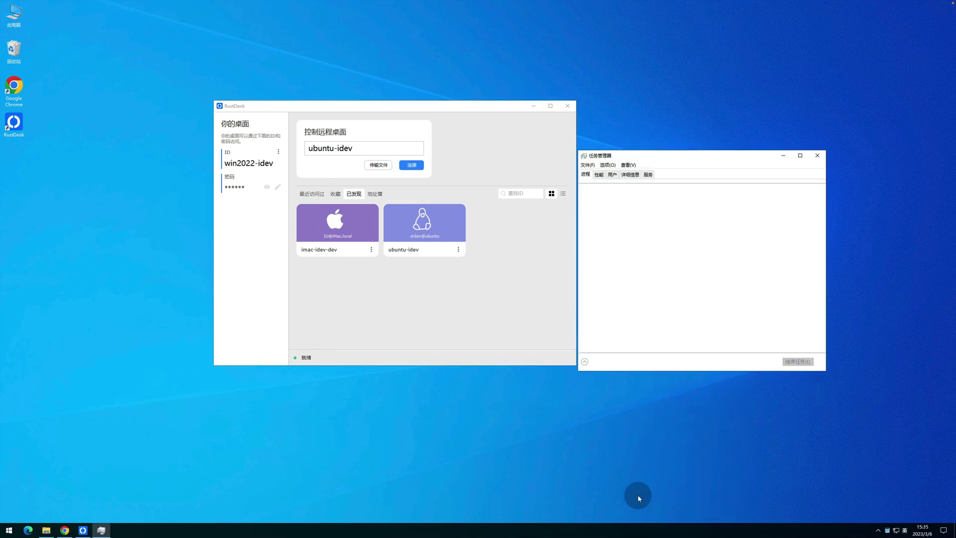
left_click(647, 175)
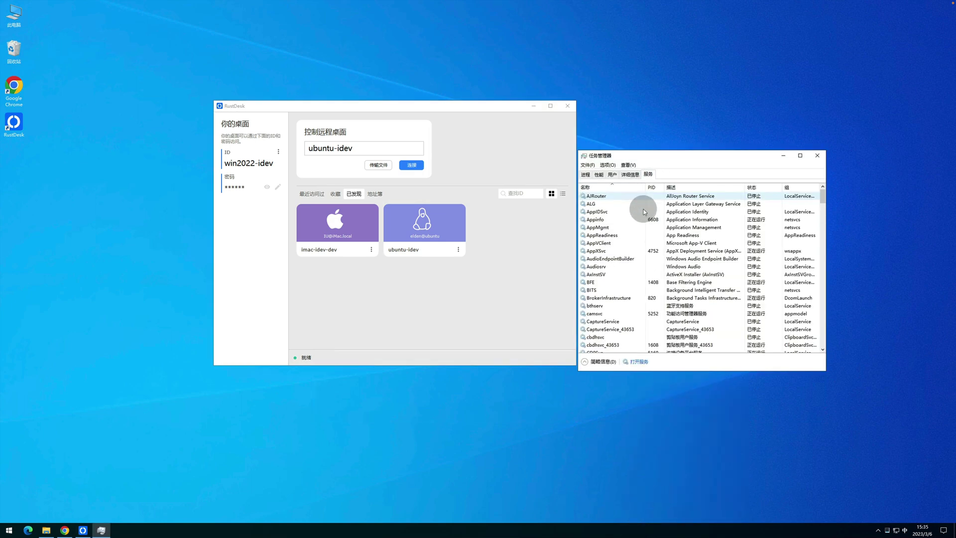
- Find the RustDesk service in the service list and restart it
key("shift")
key("r")
key("Down")
key("Down")
key("Down")
key("Down")
key("Down")
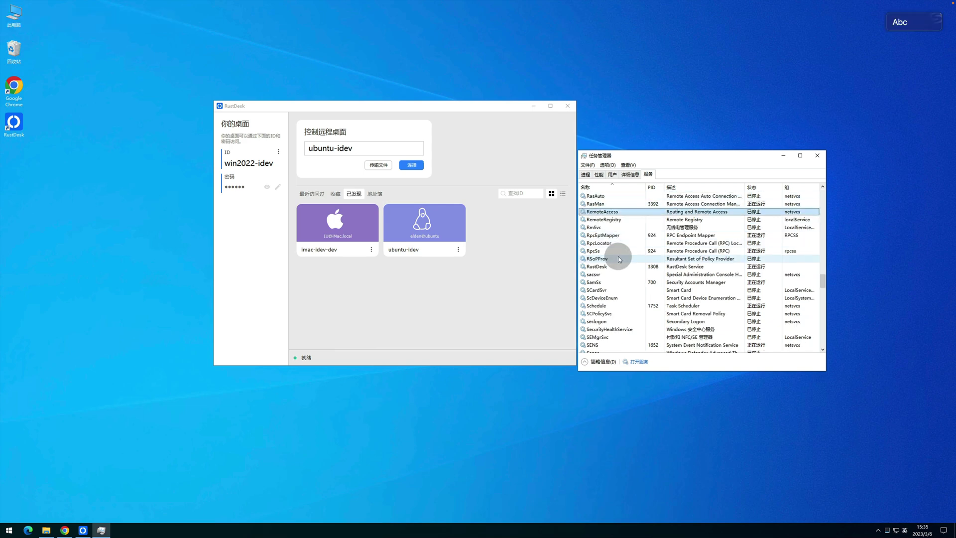
key("Down")
key("Down")
key("Down")
key("Down")
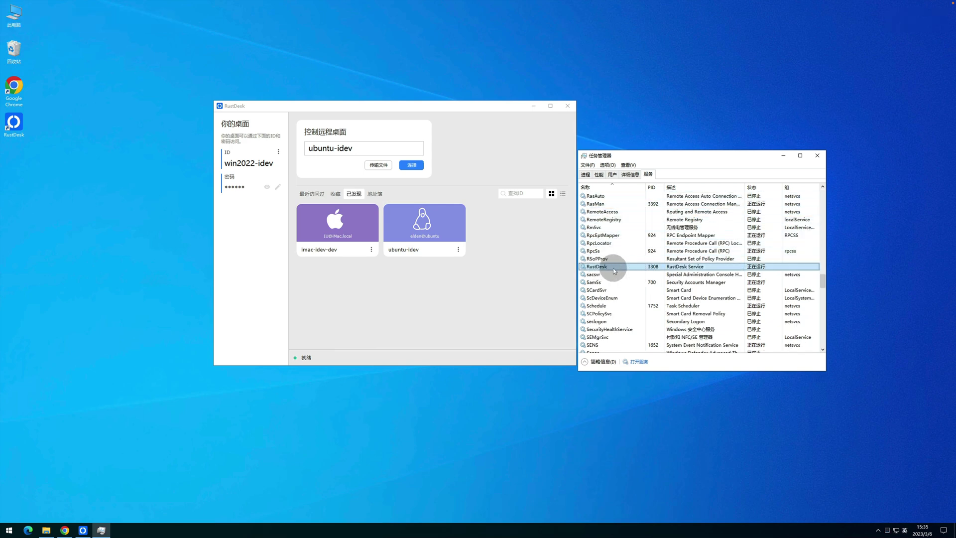
right_click(597, 267)
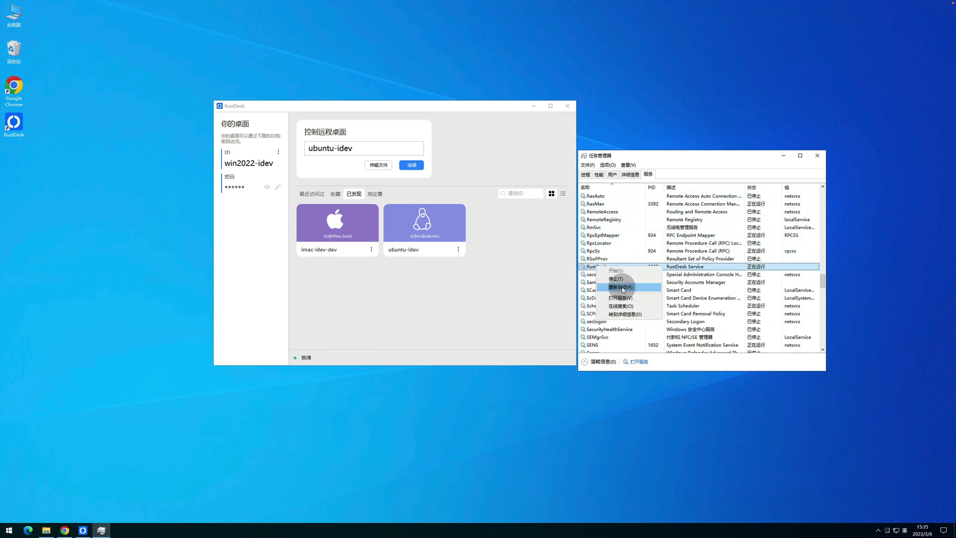
left_click(622, 288)
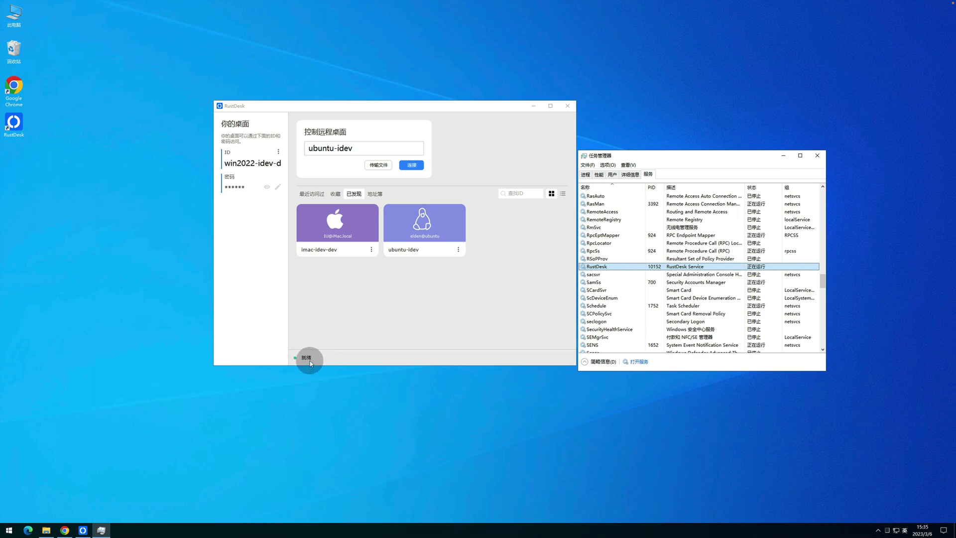
- Check the ID in the Windows RustDesk window, and switch to the Mac's RustDesk to check the discovered Windows device
mouse_move(271, 162)
left_mouse_down()
mouse_move(292, 158)
mouse_move(213, 160)
mouse_move(260, 163)
left_mouse_up()
left_click(331, 299)
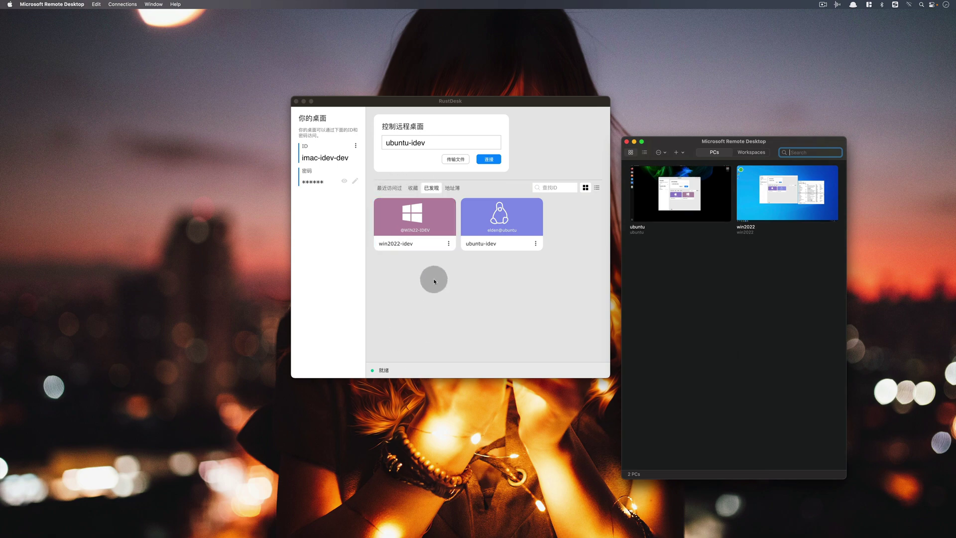
left_click(398, 189)
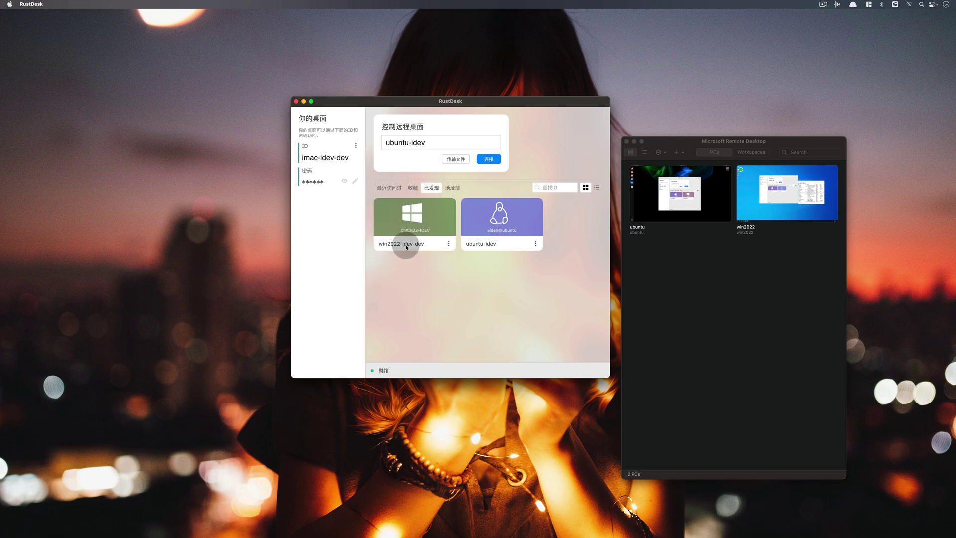
- Connect to the discovered device win2022-idev-dev by entering the connection password, and close the remote session window
double_click(413, 227)
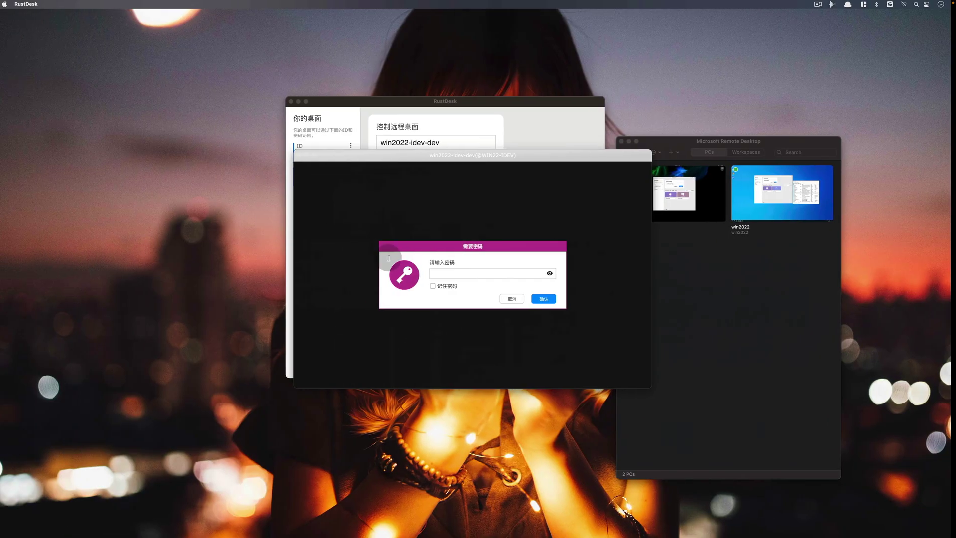
left_click(463, 273)
key("super+v")
left_click(548, 299)
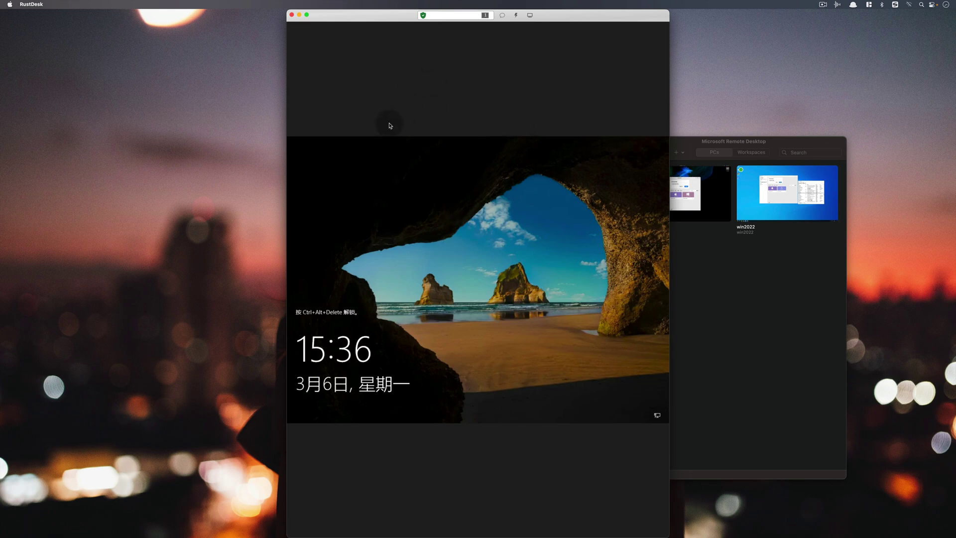
left_click(292, 15)
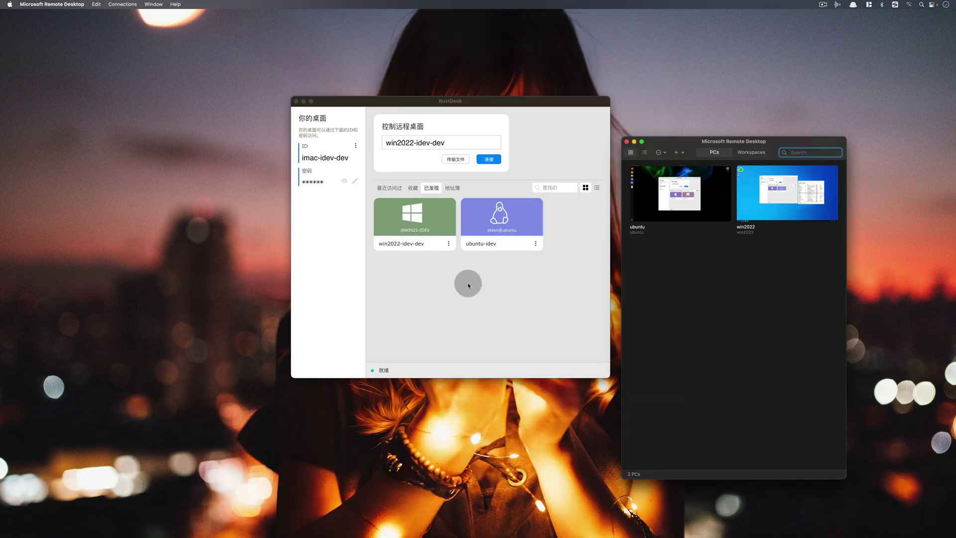
- Switch to the win2022 remote desktop and close Task Manager and the RustDesk window
left_click(470, 280)
key("ctrl+Right")
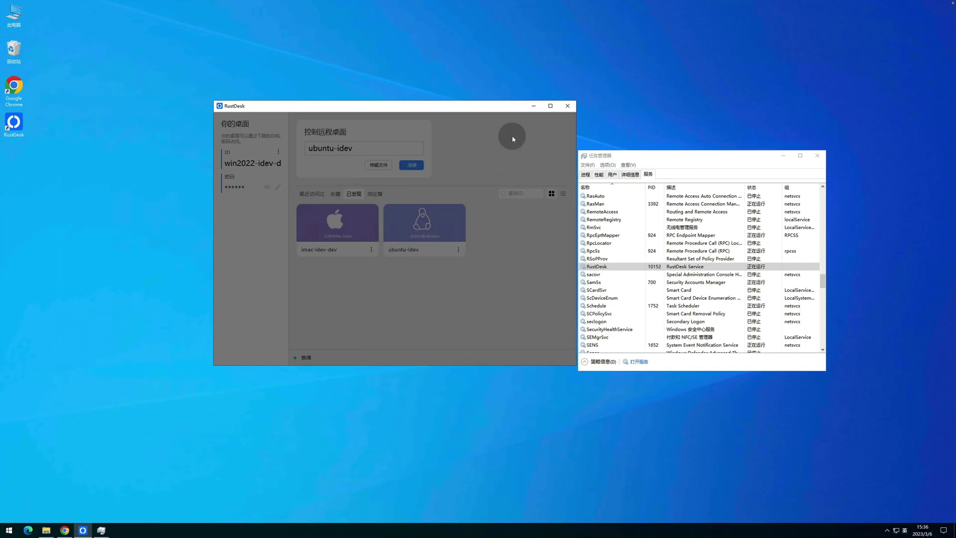
left_click(817, 156)
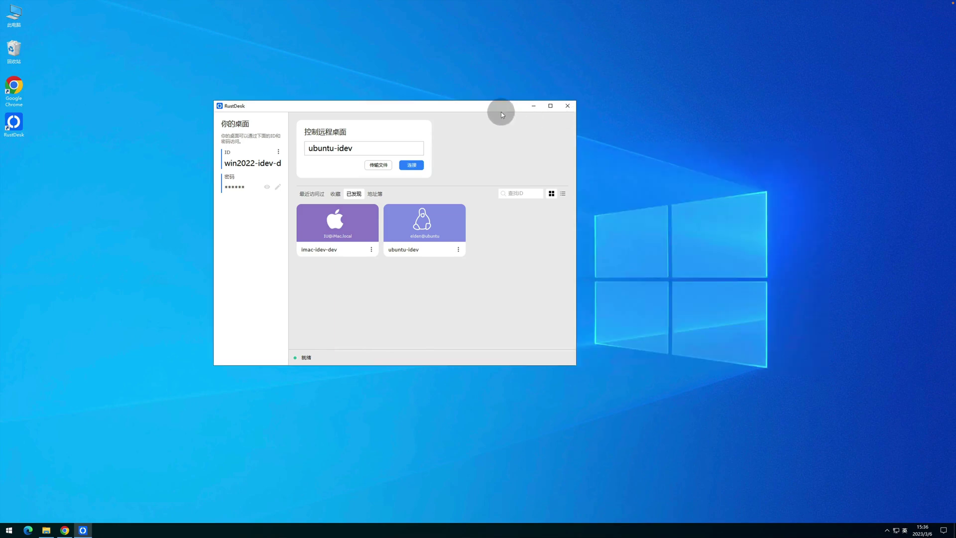
left_click(566, 110)
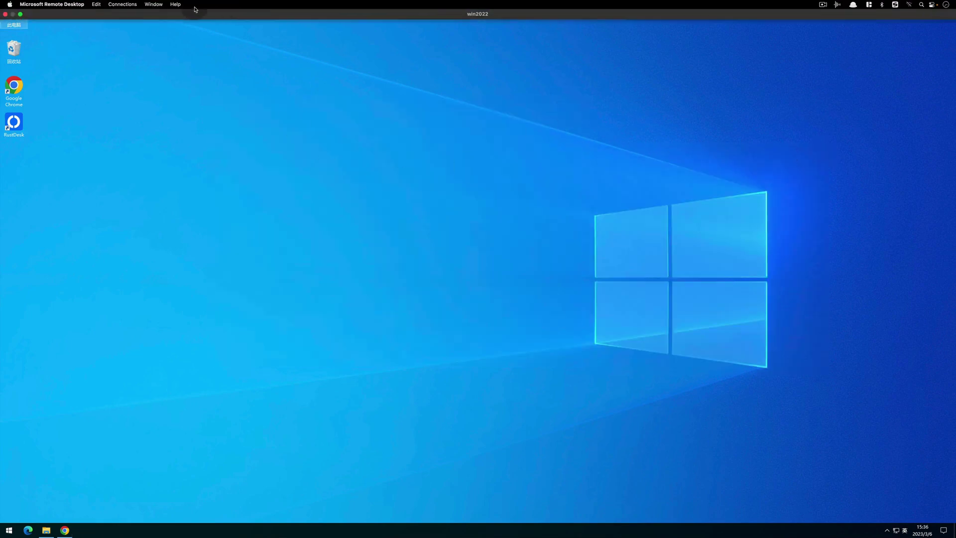
- Return to the Mac desktop and close the Microsoft Remote Desktop and RustDesk windows
key("ctrl+Left")
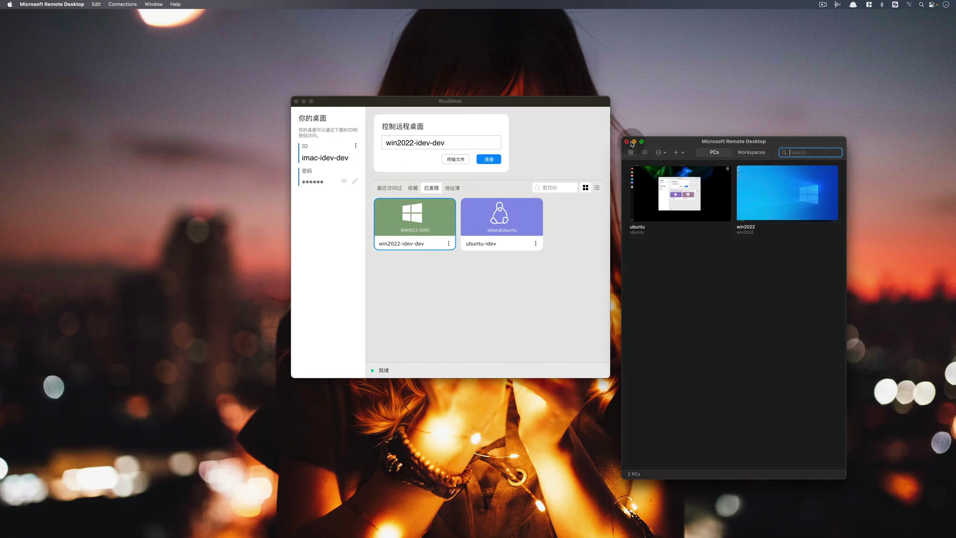
left_click(628, 144)
left_click(296, 101)
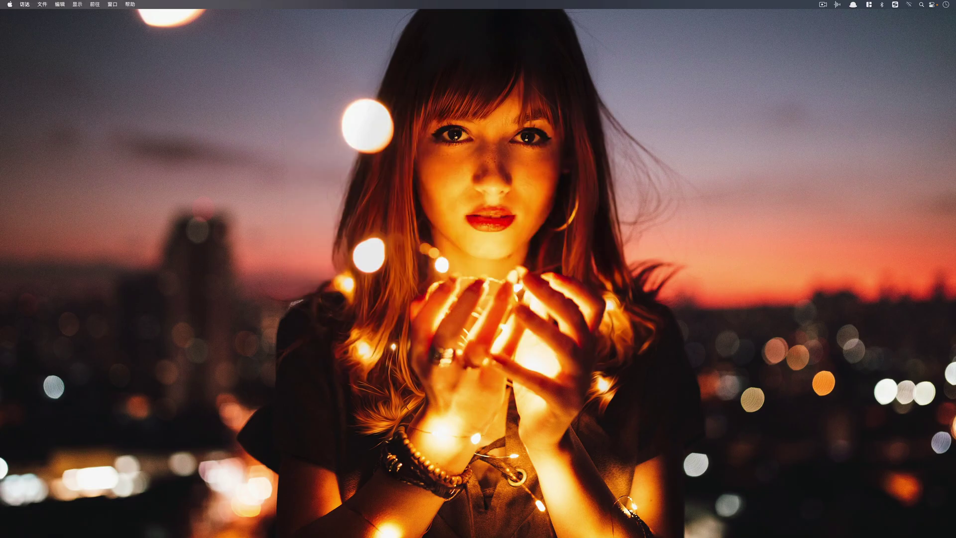
- Reopen Microsoft Remote Desktop, connect to the ubuntu PC, and point out the ID in its RustDesk window
key("super+space")
type("re")
key("Return")
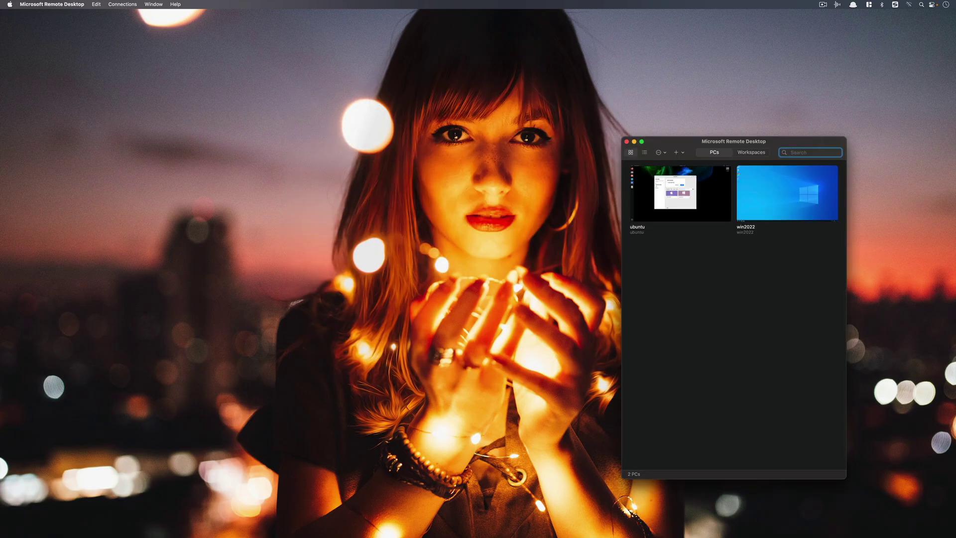
double_click(680, 194)
left_click(565, 297)
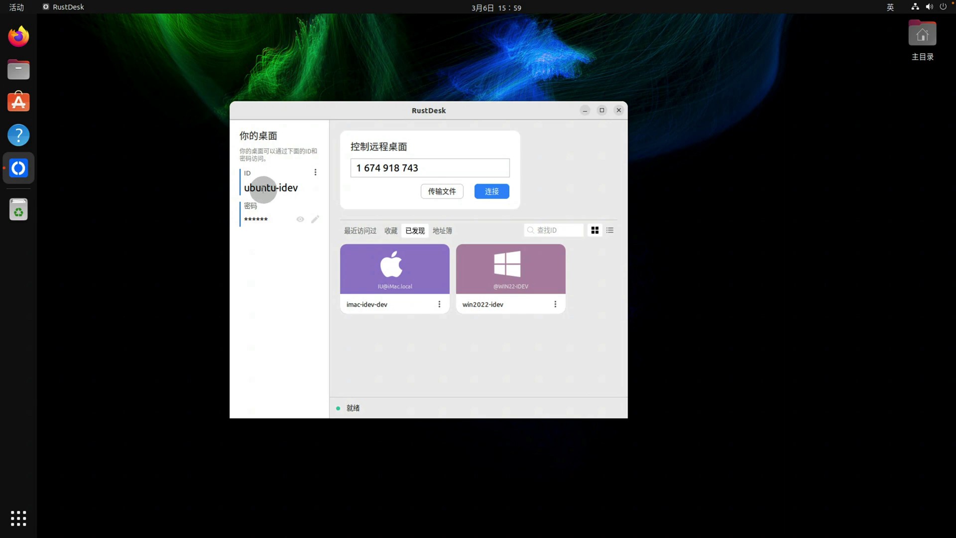
left_click_drag(263, 190, 293, 186)
left_click(299, 188)
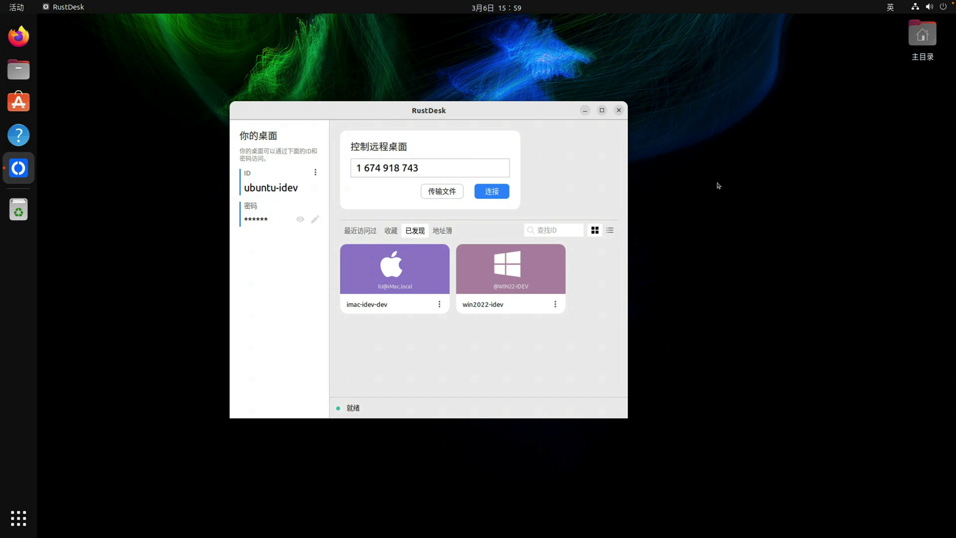
- Open a terminal from the Ubuntu desktop and place it beside the RustDesk window
right_click(702, 183)
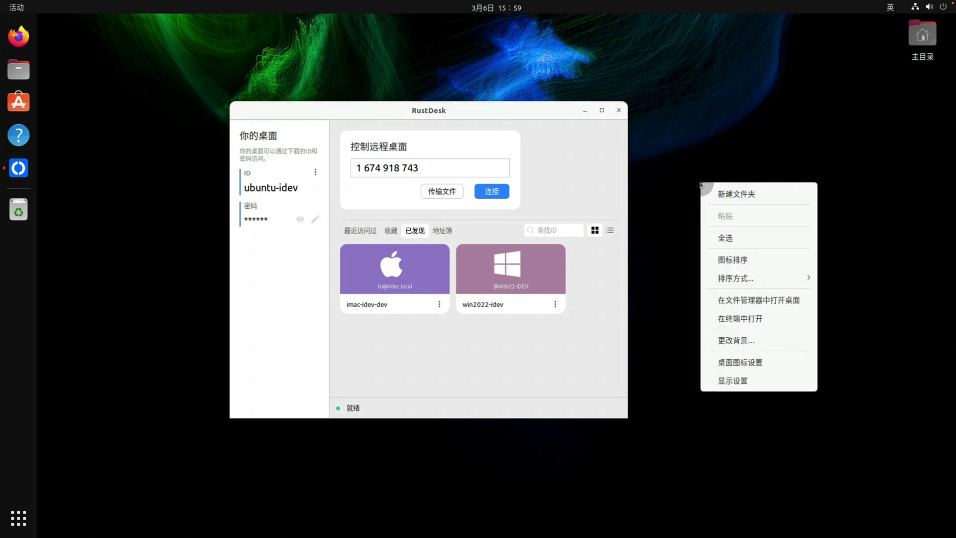
left_click(746, 319)
left_click_drag(291, 67, 792, 159)
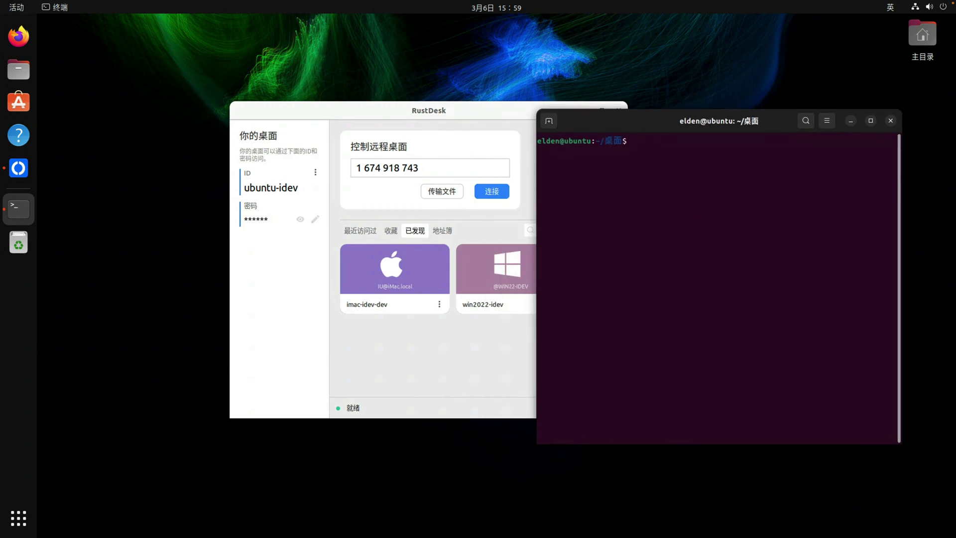
- Switch to the root user with 'su -', entering the root password
type("su -")
key("Return")
key("Return")
key("Return")
key("Return")
key("Return")
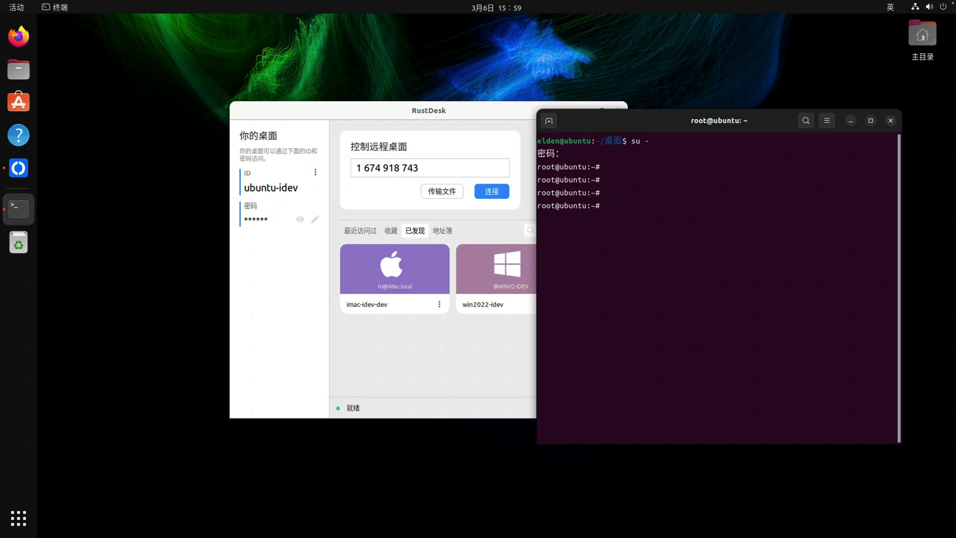
- Change to the directory /root/.config/rustdesk/ and list its files with ls
type("cd /root/.co")
key("Tab")
type("ru")
key("Tab")
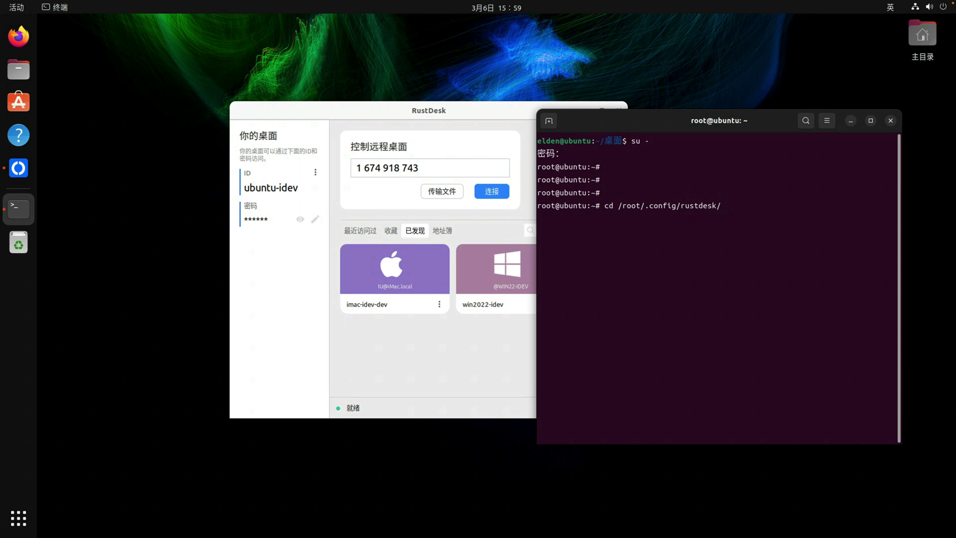
key("Return")
key("Return")
key("Return")
type("ls")
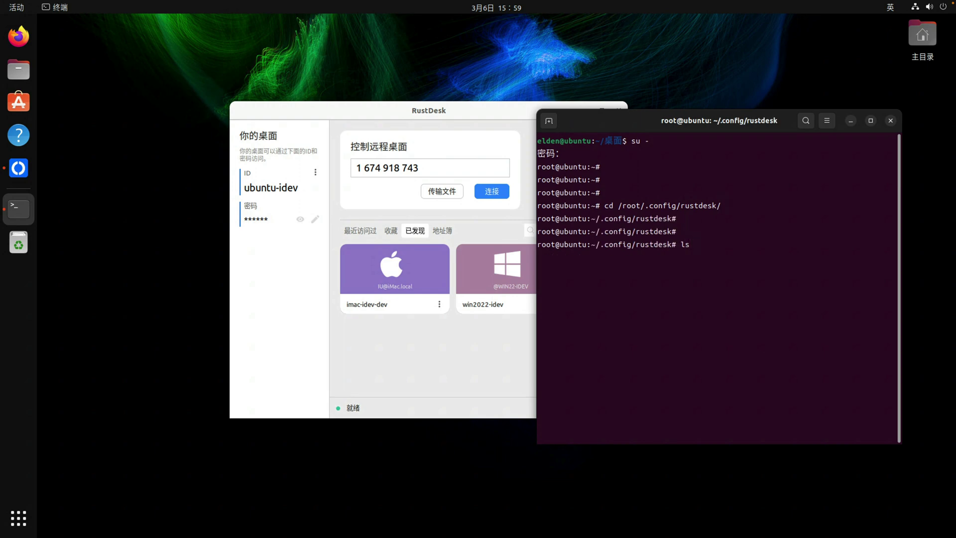
key("Return")
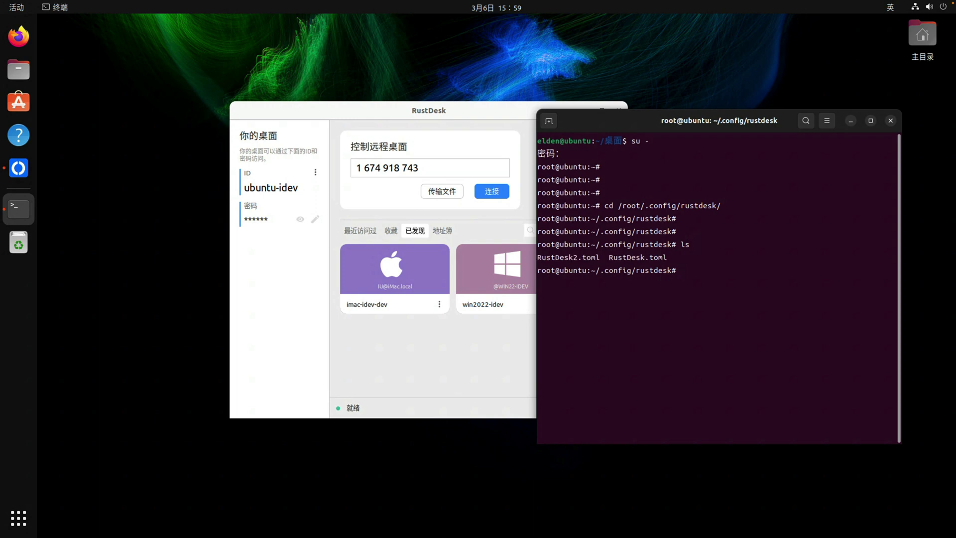
- Open RustDesk.toml for editing with vi
type("vim")
double_click(637, 257)
key("BackSpace")
key("BackSpace")
type("RU")
key("BackSpace")
type("u")
key("Tab")
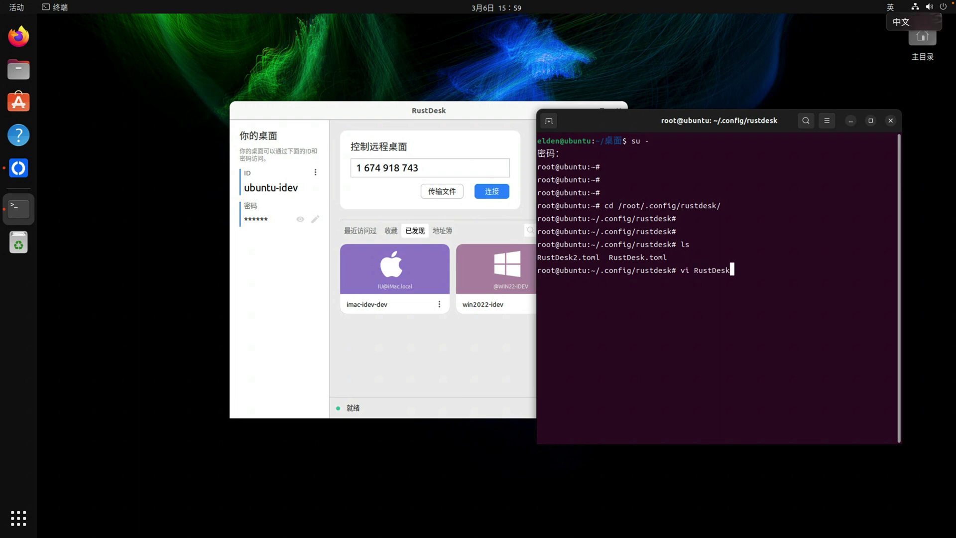
type(".toml")
key("Return")
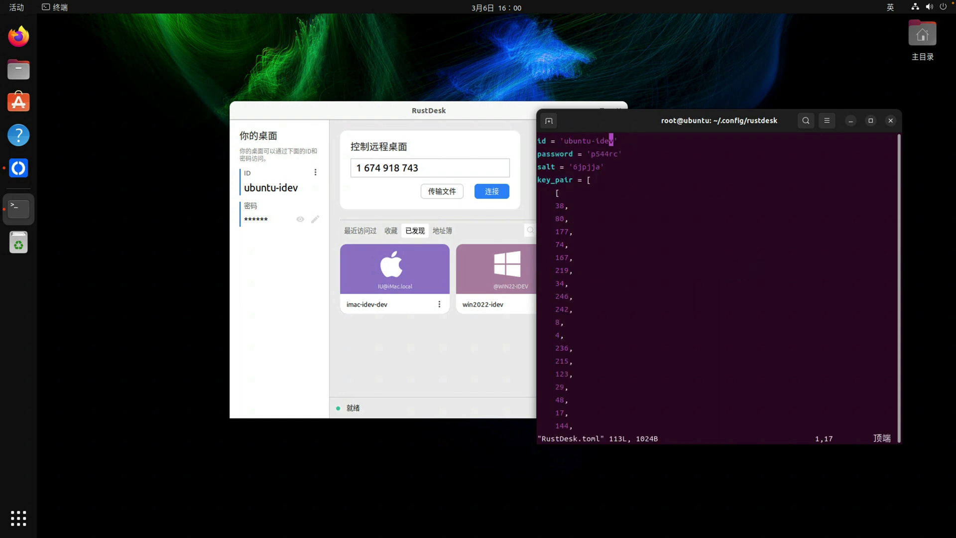
- Append '-dev' to the id value so it reads 'ubuntu-idev-dev', and save and quit with :wq
key("Left")
key("Left")
key("Left")
key("Left")
key("Left")
key("Left")
key("Left")
key("Left")
key("Left")
key("Left")
key("Left")
key("Left")
key("Left")
key("Left")
key("Left")
key("Left")
key("End")
key("i")
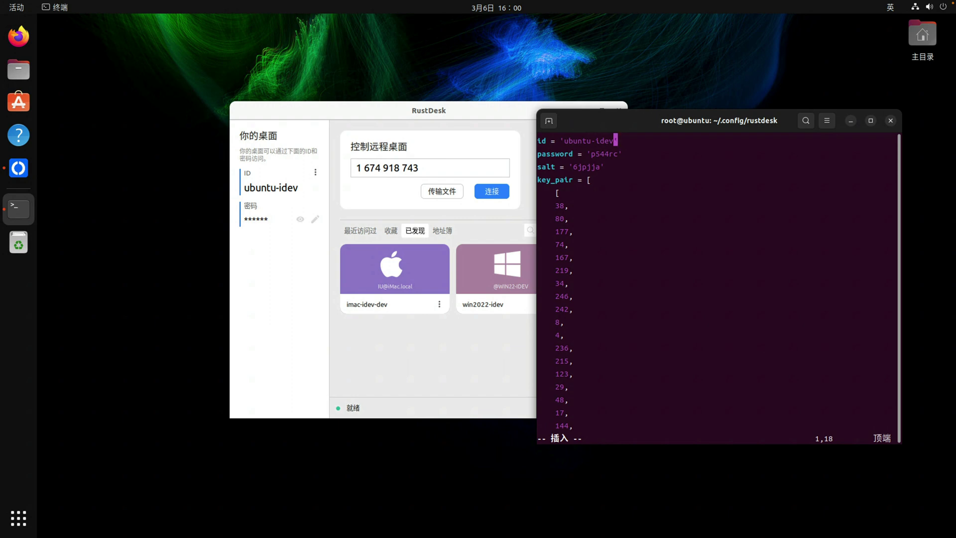
type("-dev")
key("Escape")
key("Right")
type(":wq")
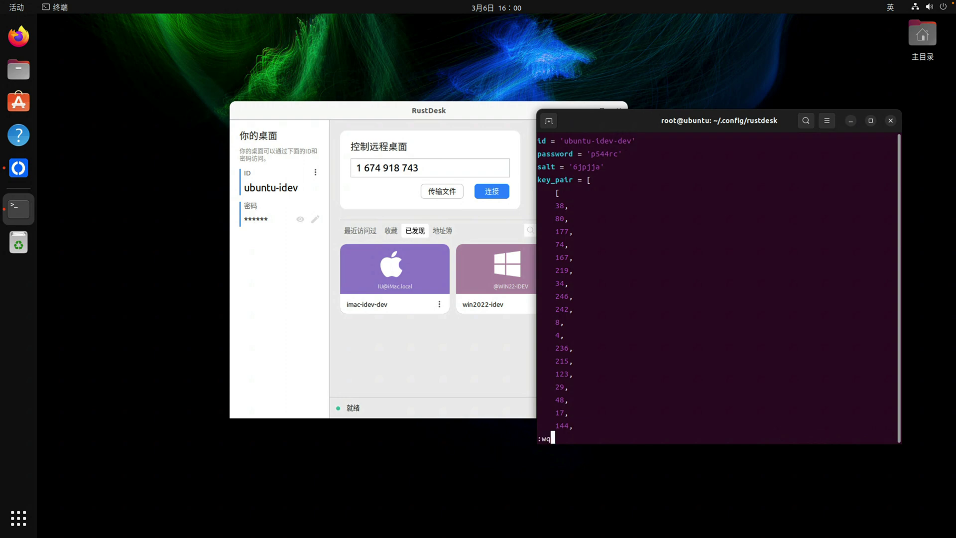
key("Return")
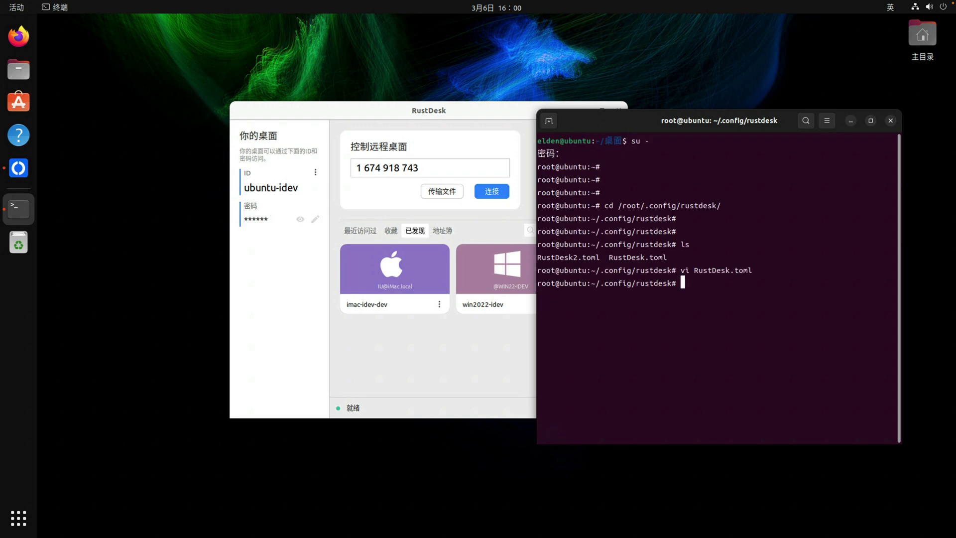
- Run 'systemctl restart rustdesk.service' and highlight the ID in the RustDesk window
key("Return")
key("Return")
key("Return")
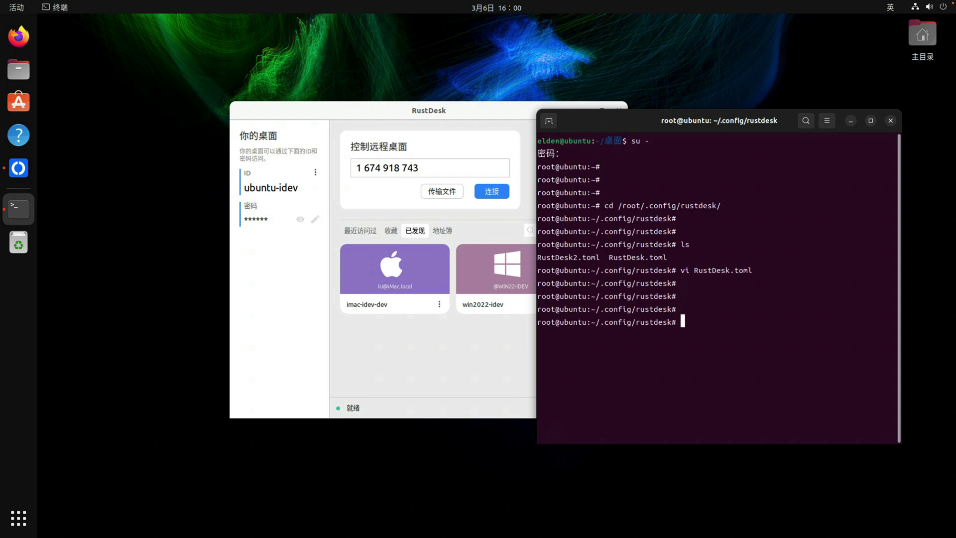
type("systemctl")
key("ctrl+c")
type("systemctl ")
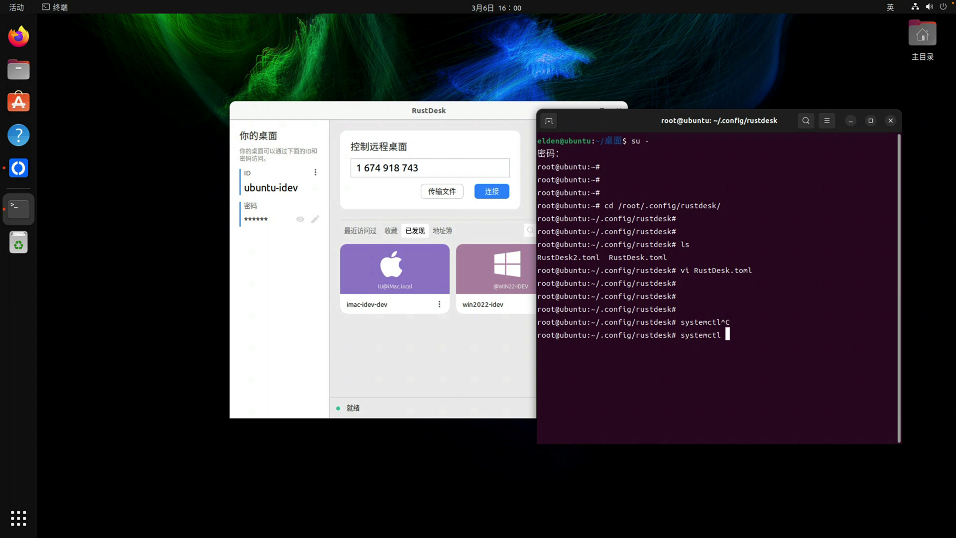
type("restart rustdesk.service")
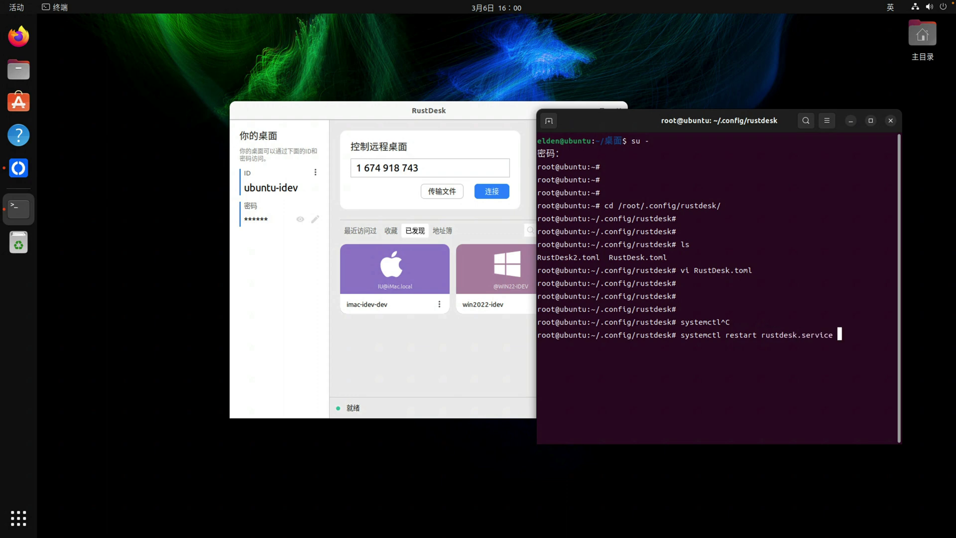
key("Return")
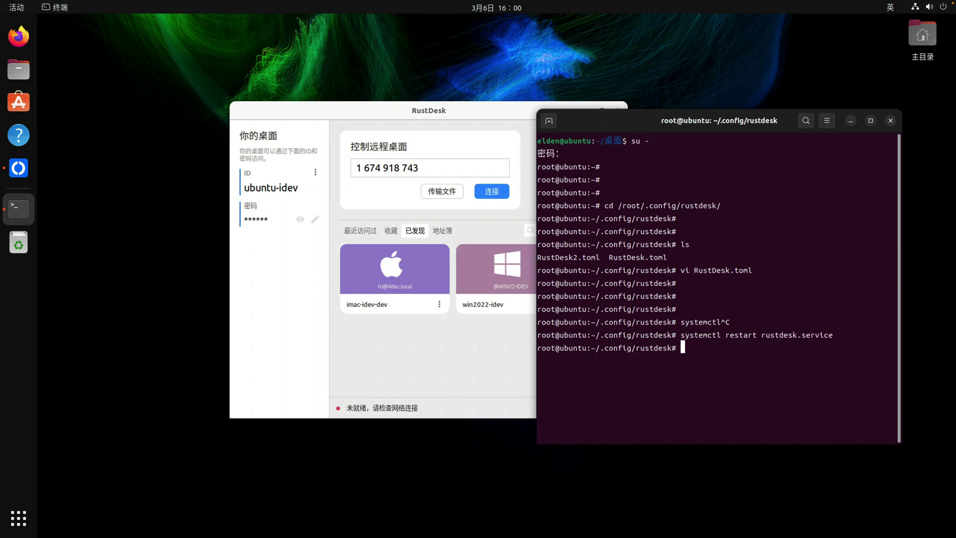
left_click(287, 269)
left_click_drag(250, 188, 365, 189)
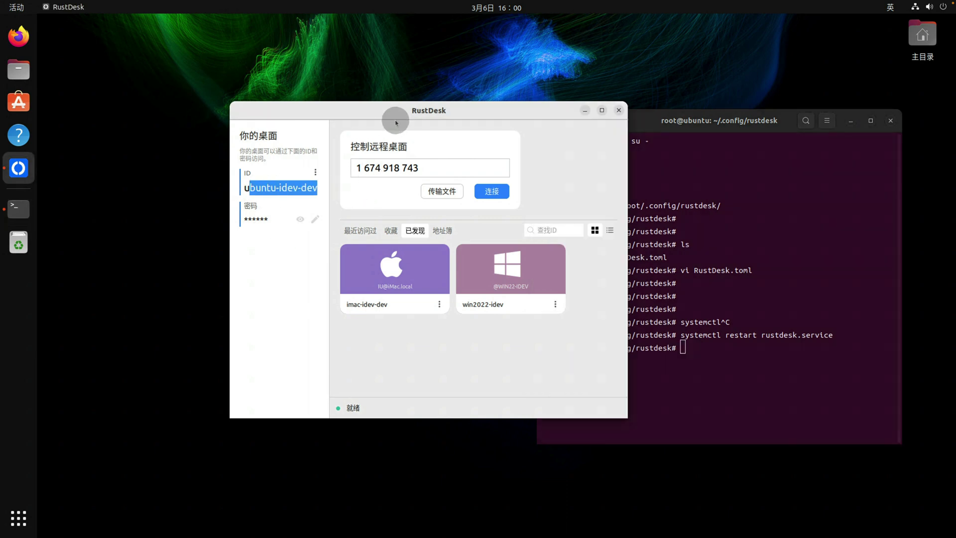
- Move the RustDesk window clear of the terminal and highlight its new ID
left_click_drag(393, 113, 292, 116)
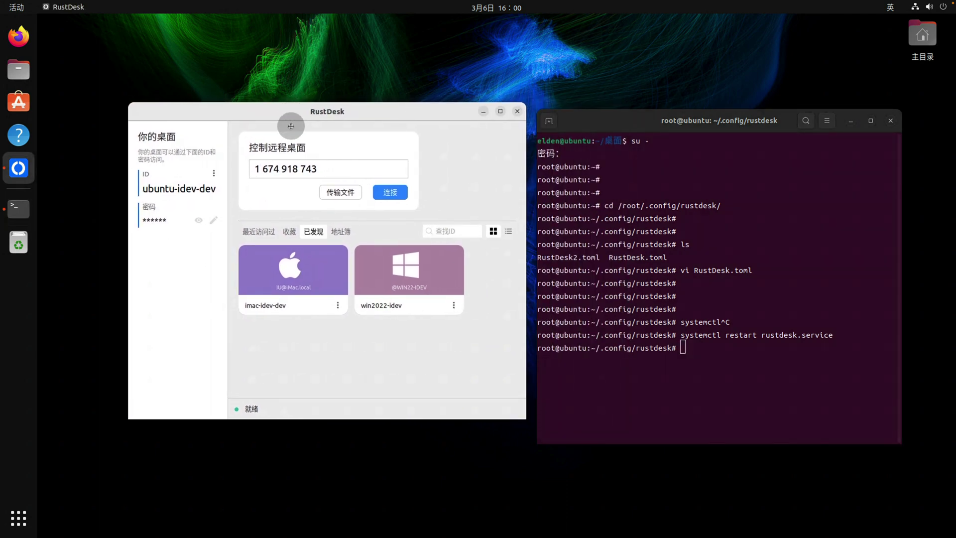
left_click_drag(165, 190, 216, 190)
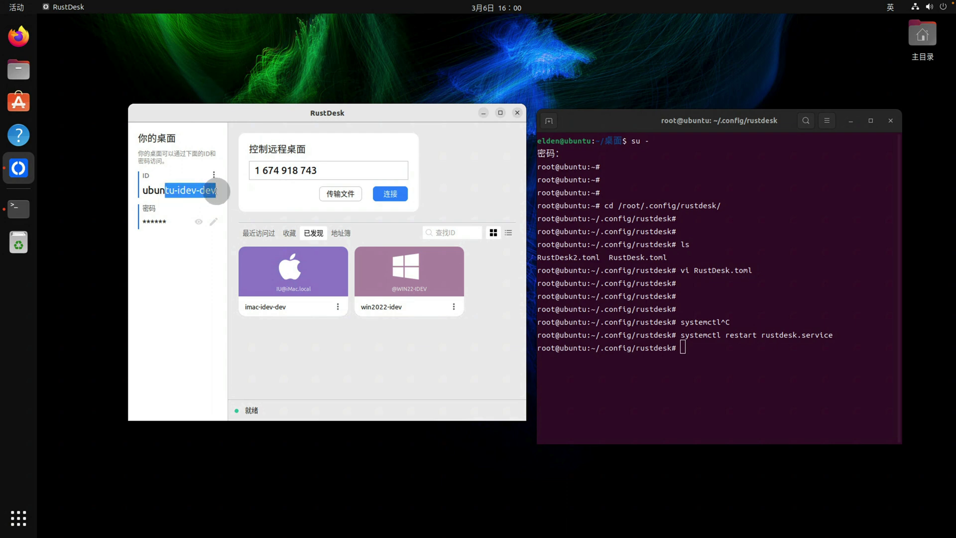
left_click(171, 284)
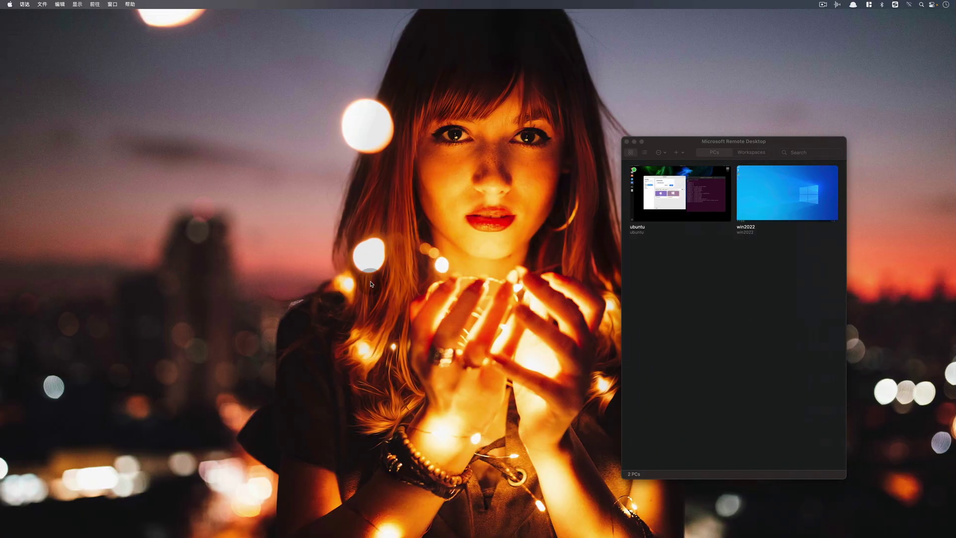
- Switch to the Mac desktop, open RustDesk and start a remote connection to the discovered device ubuntu-idev-dev
key("alt+space")
type("ru")
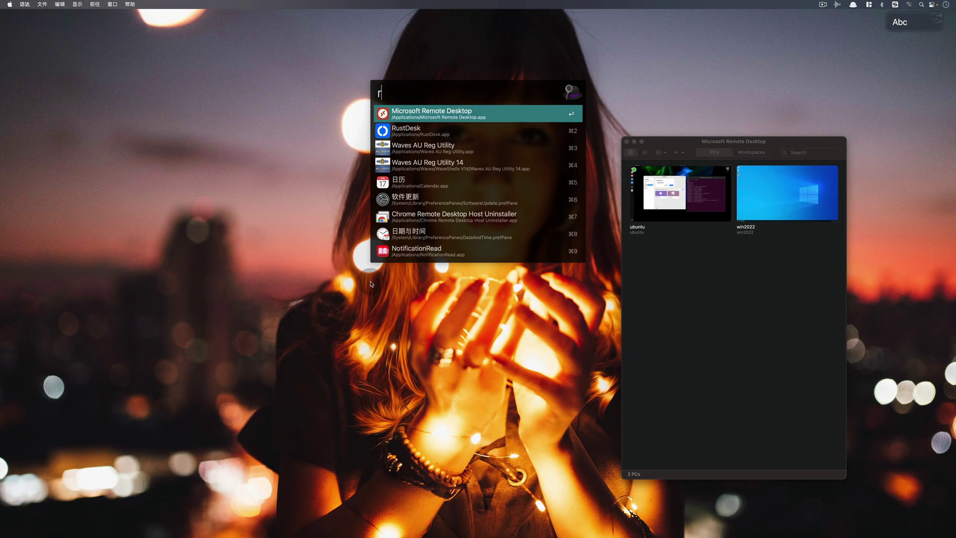
key("Return")
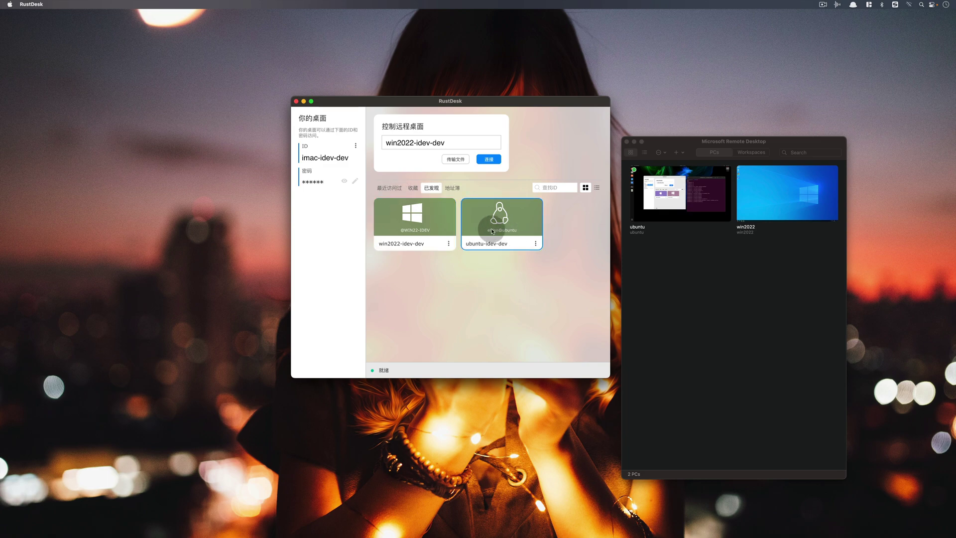
double_click(528, 229)
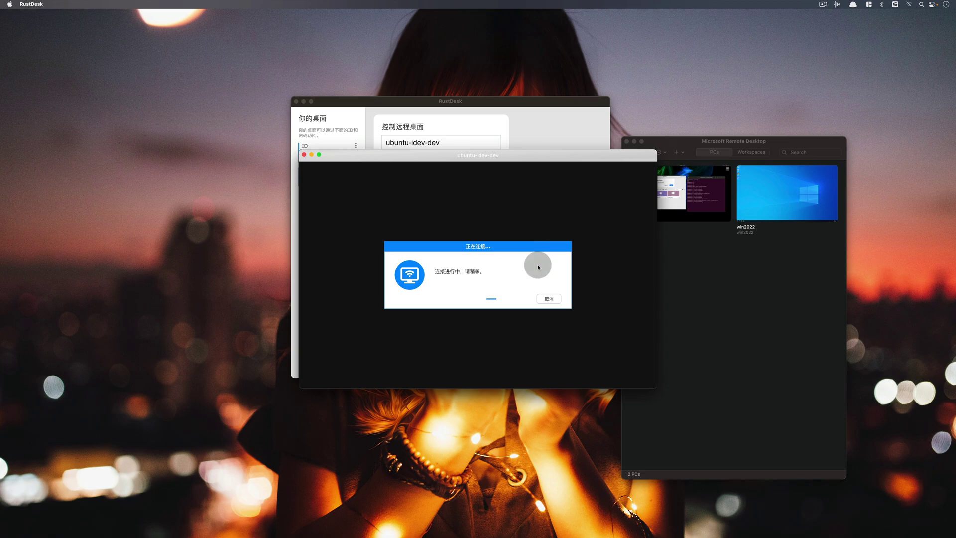
- Switch to the full-screen Ubuntu session and accept the incoming connection request from imac-idev-dev
key("ctrl+Right")
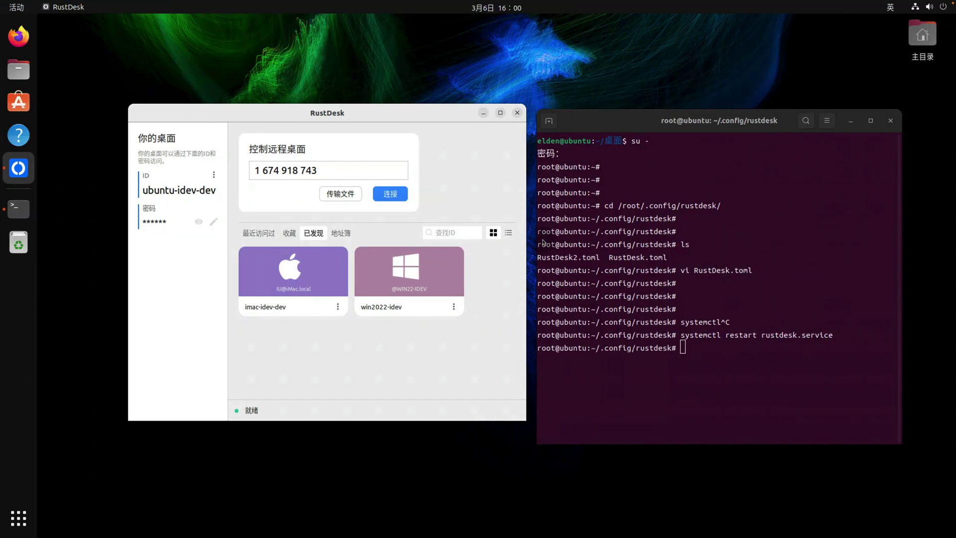
key("ctrl+Left")
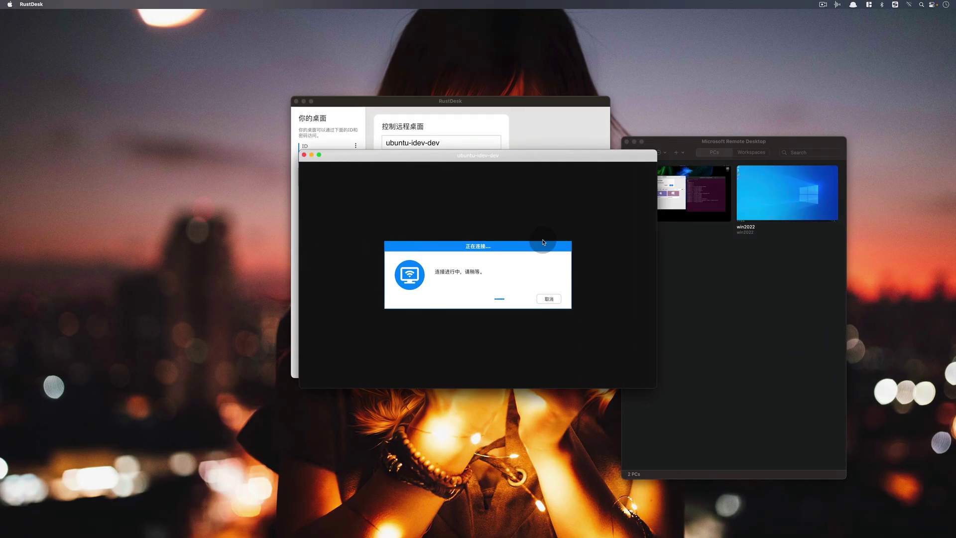
key("ctrl+Right")
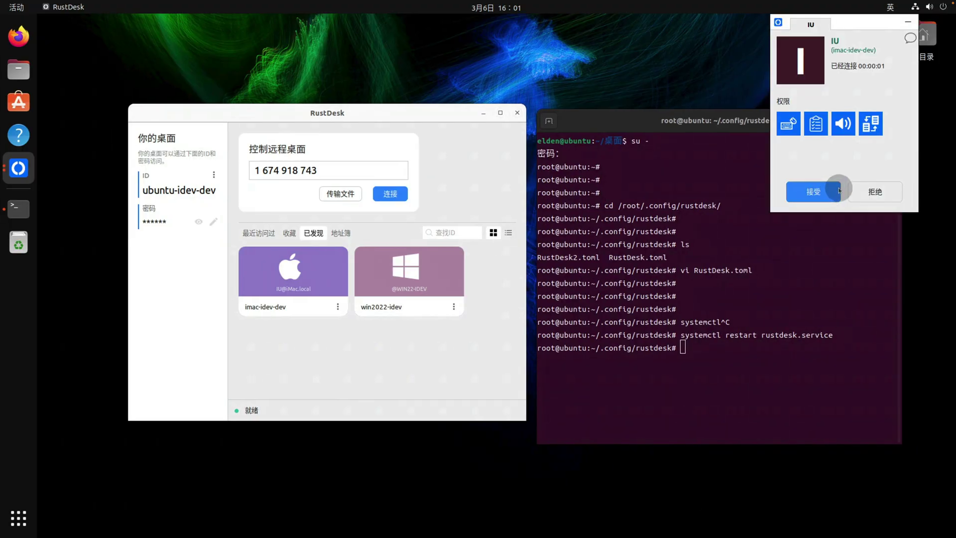
left_click(819, 193)
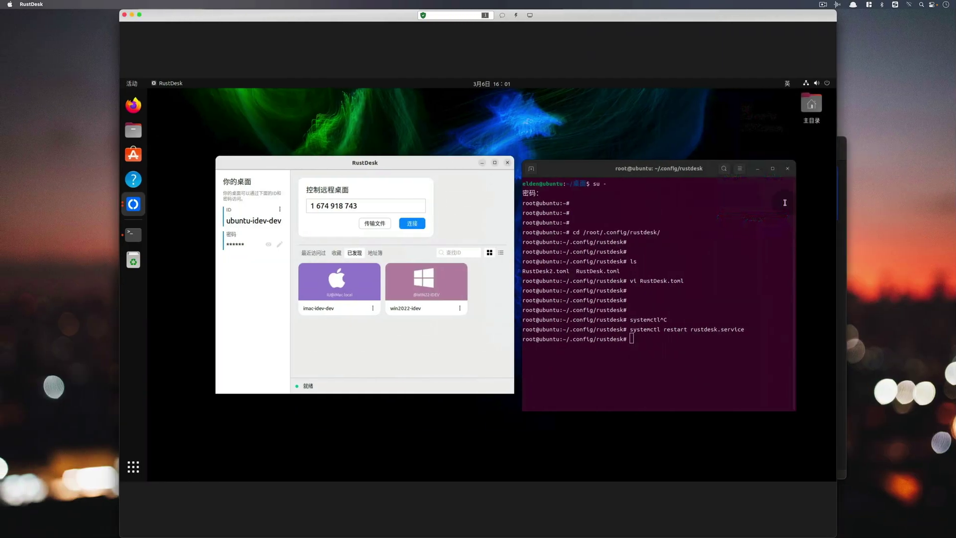
- Close the RustDesk window on the remote Ubuntu desktop, and leave the root shell and terminal with 'exit'
left_click(325, 171)
left_click(501, 209)
left_click(509, 163)
type("exit")
key("Return")
type("exit")
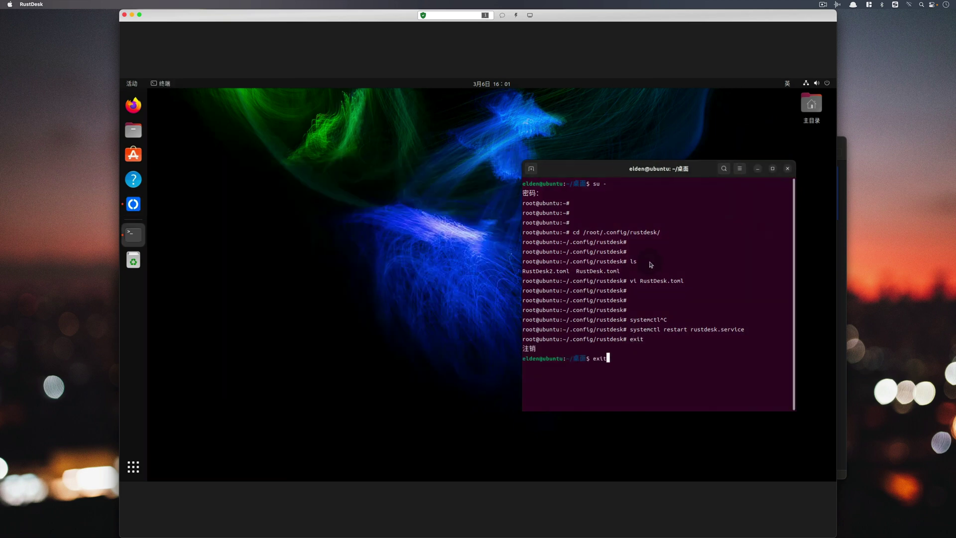
key("Return")
- Close the RustDesk remote session, the Microsoft Remote Desktop window and its full-screen Ubuntu session
left_click(170, 50)
left_click(124, 15)
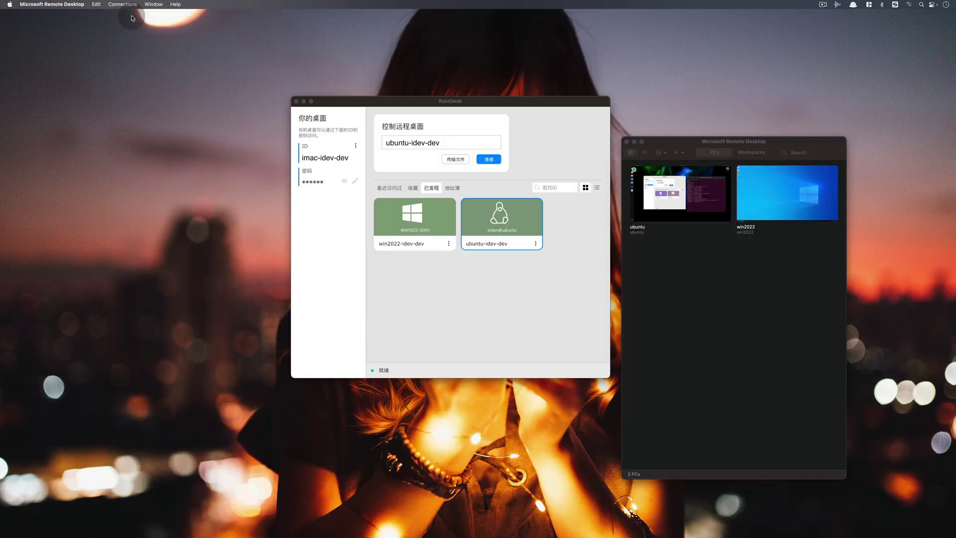
left_click(623, 148)
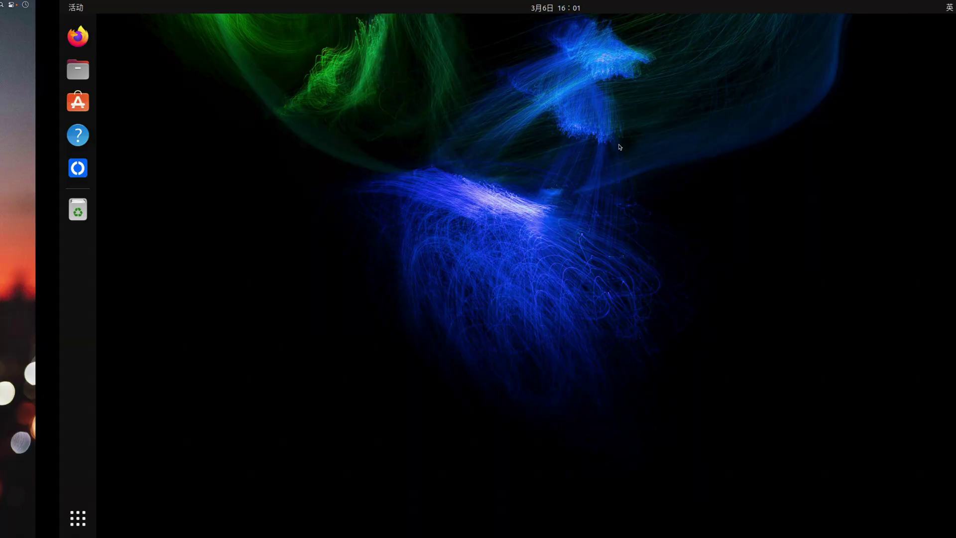
mouse_move(274, 3)
left_click(6, 14)
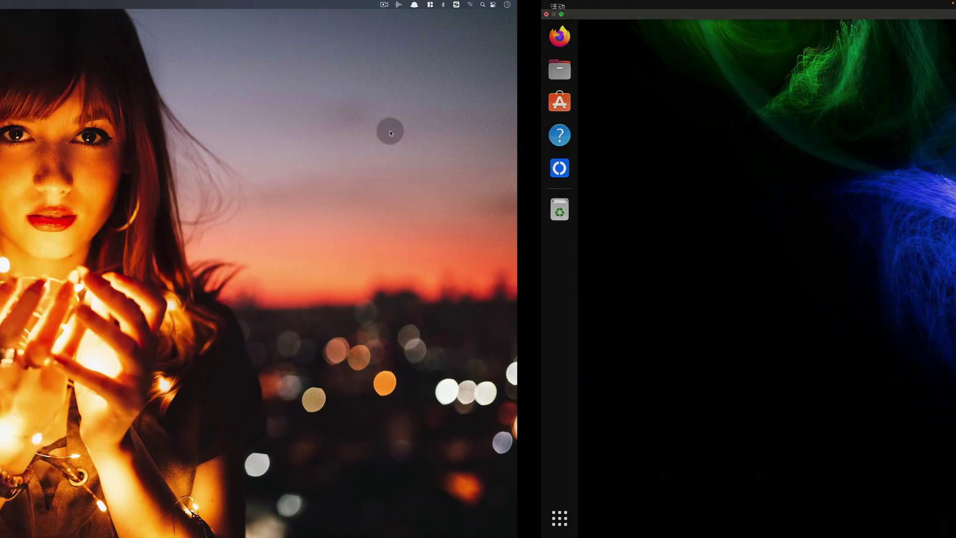